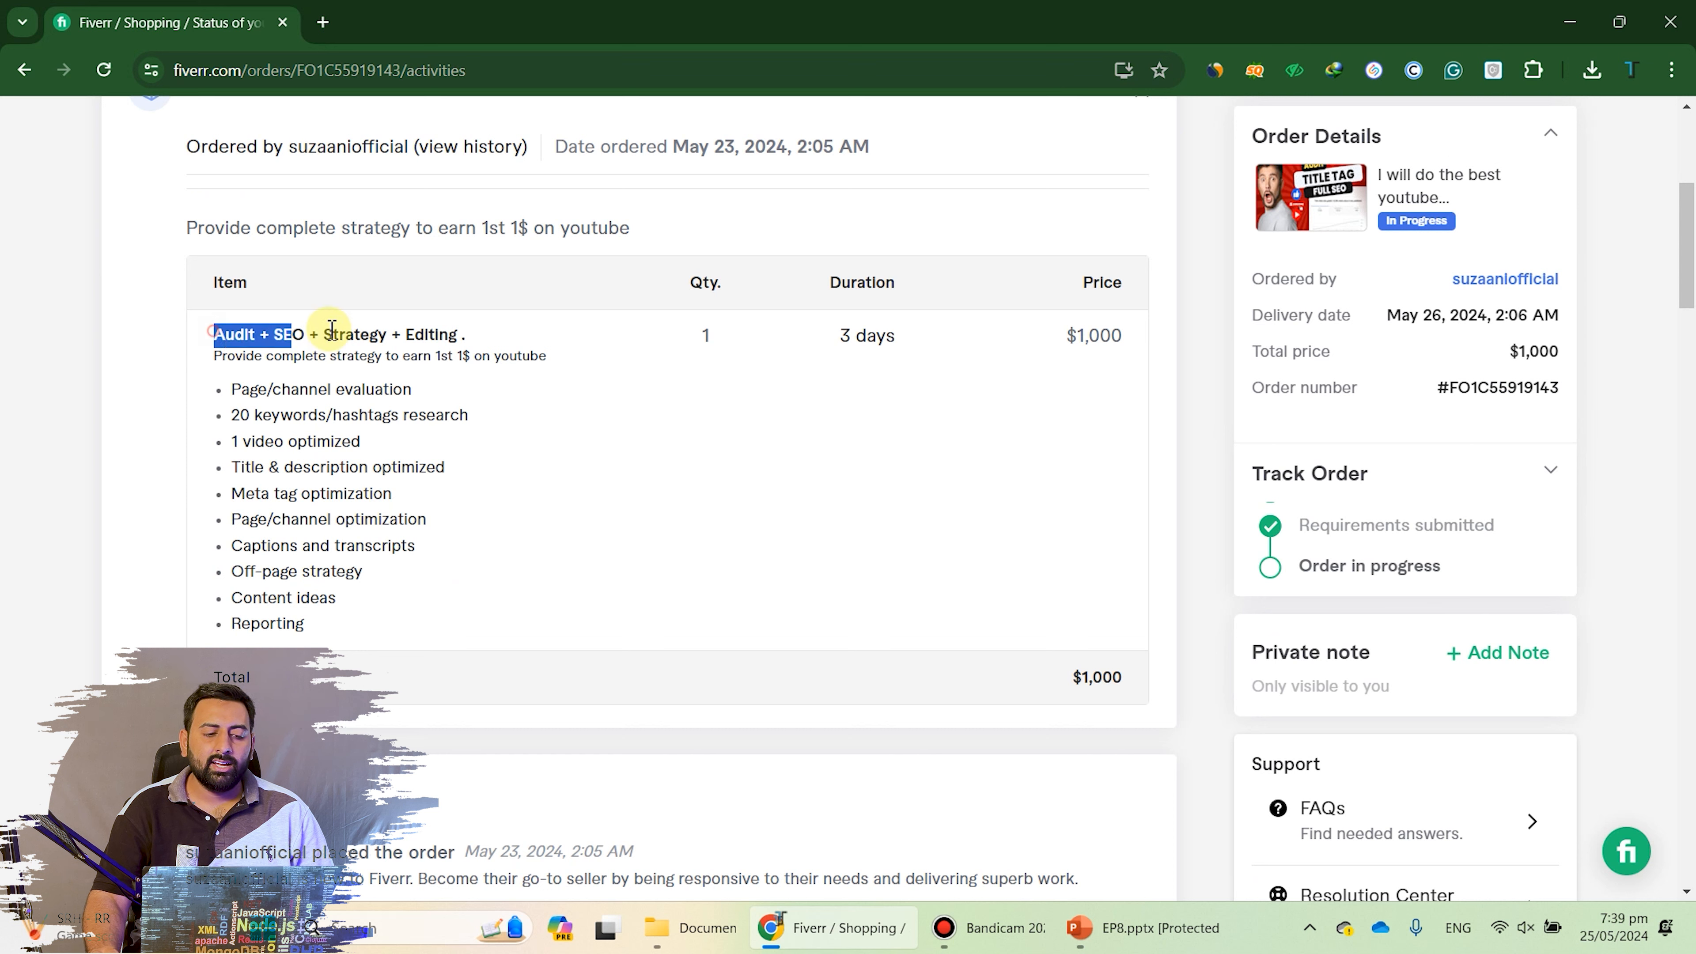
- Review the order's item table, from the included audit, SEO, strategy and editing services to the duration and price
click(676, 458)
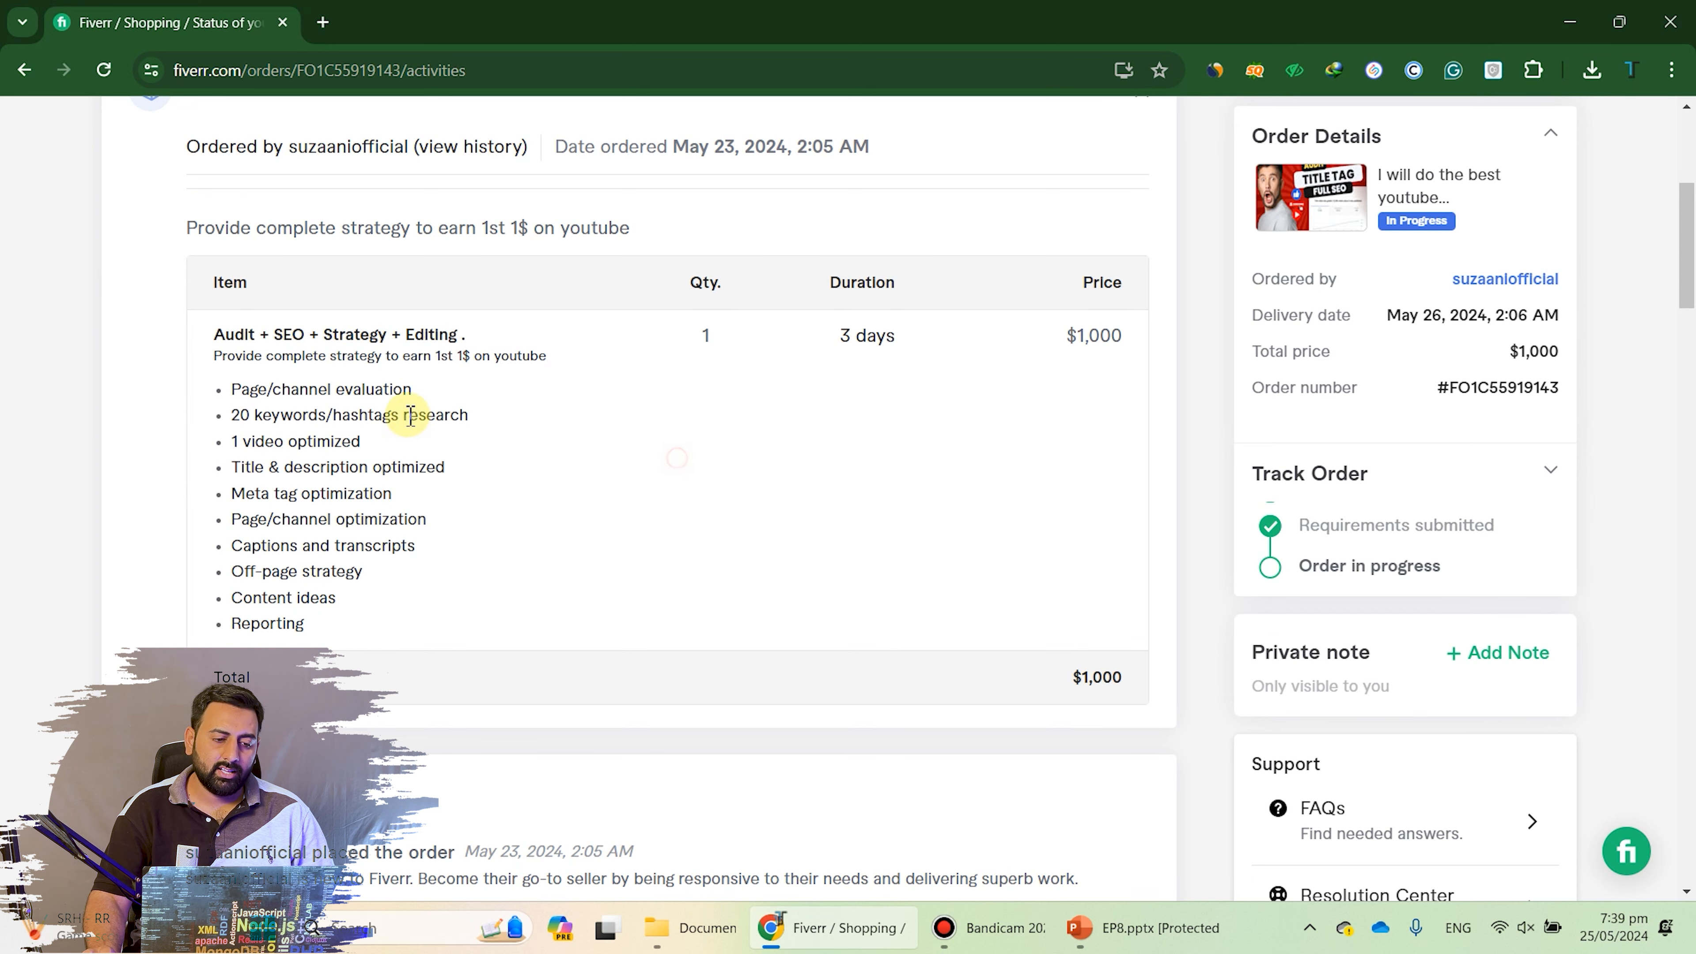
drag(230, 384, 310, 389)
click(485, 403)
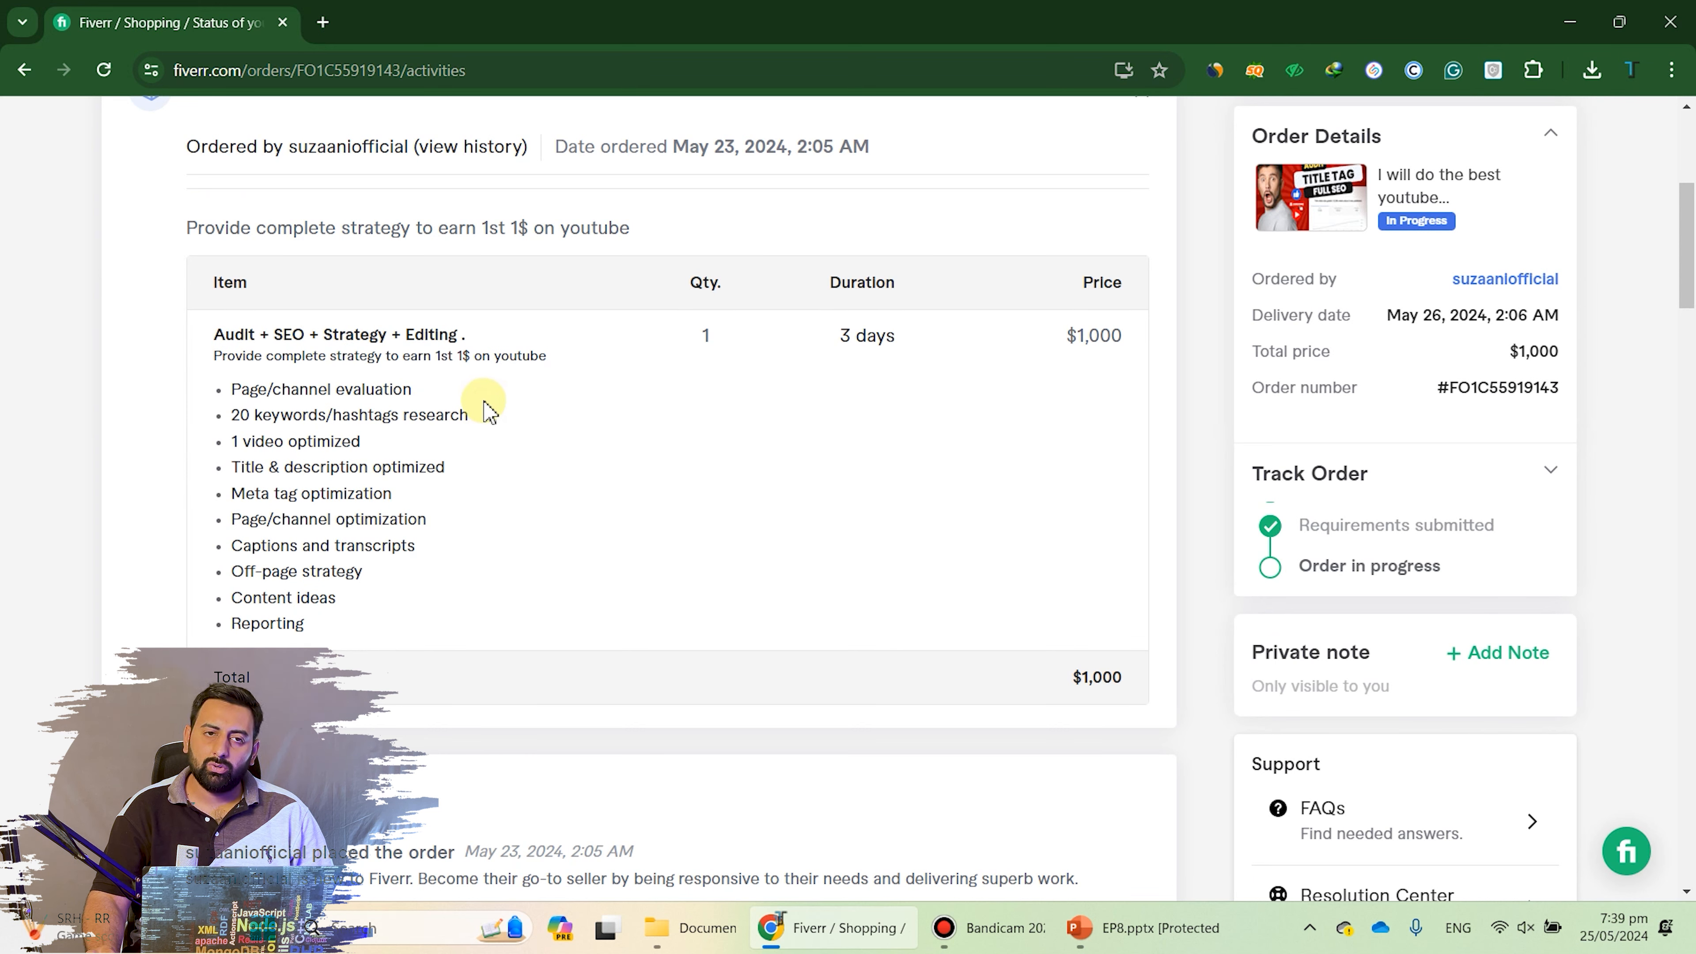
drag(231, 414, 270, 415)
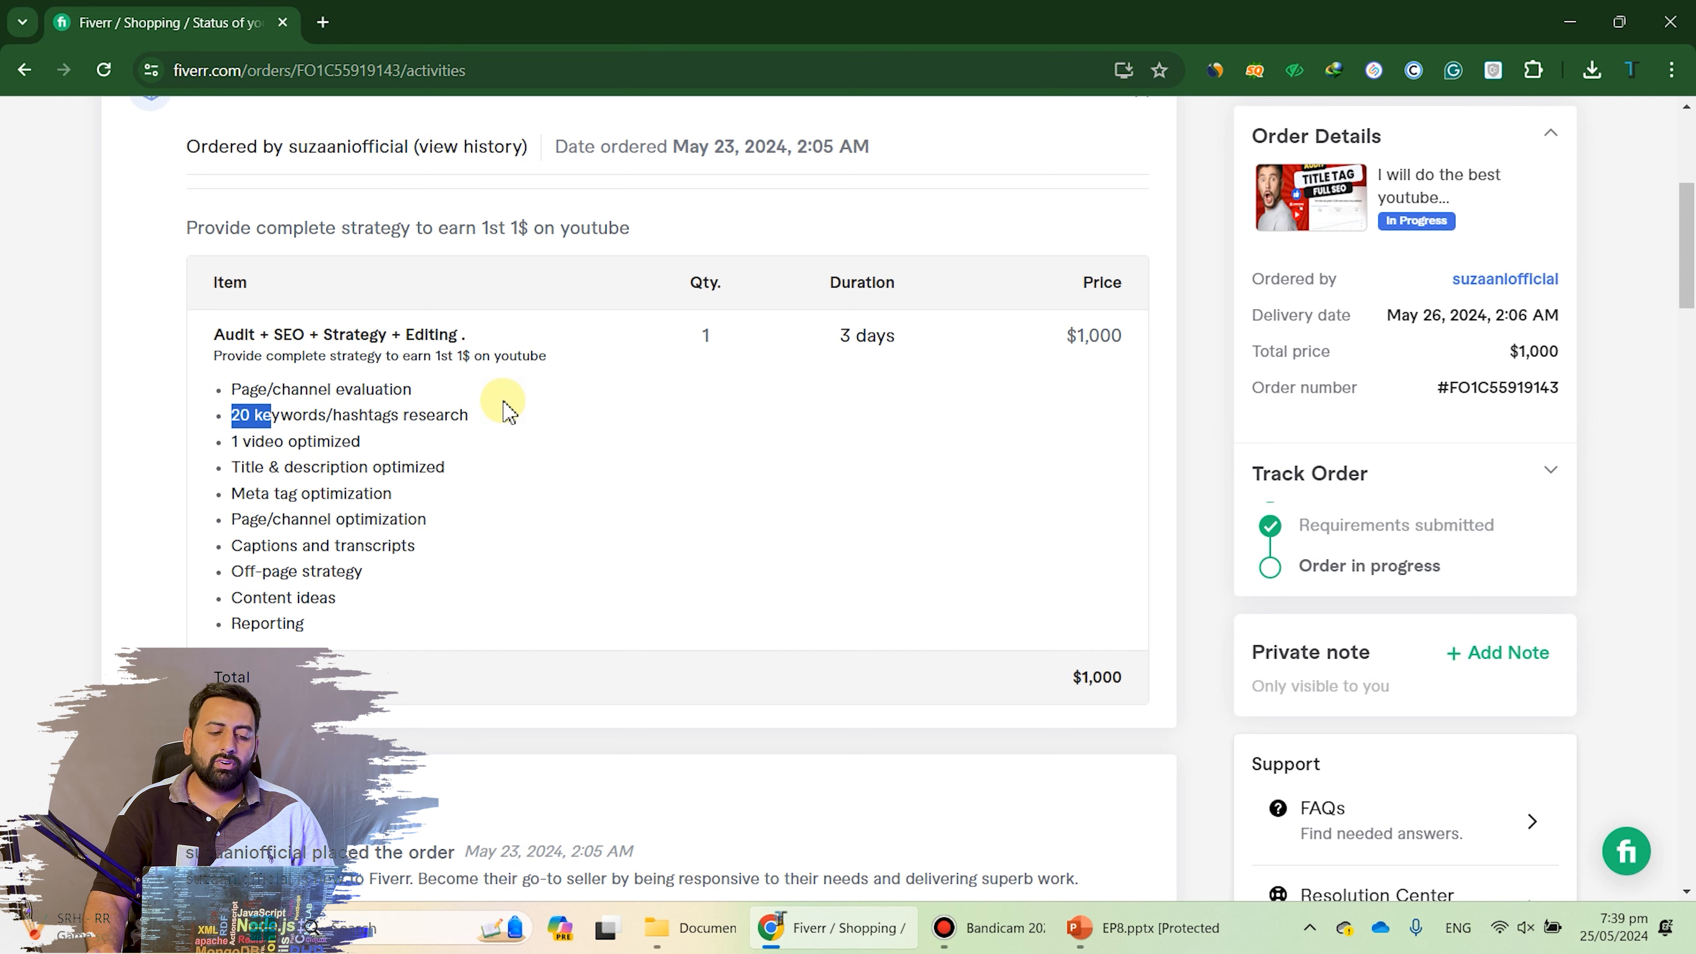
click(507, 409)
click(232, 442)
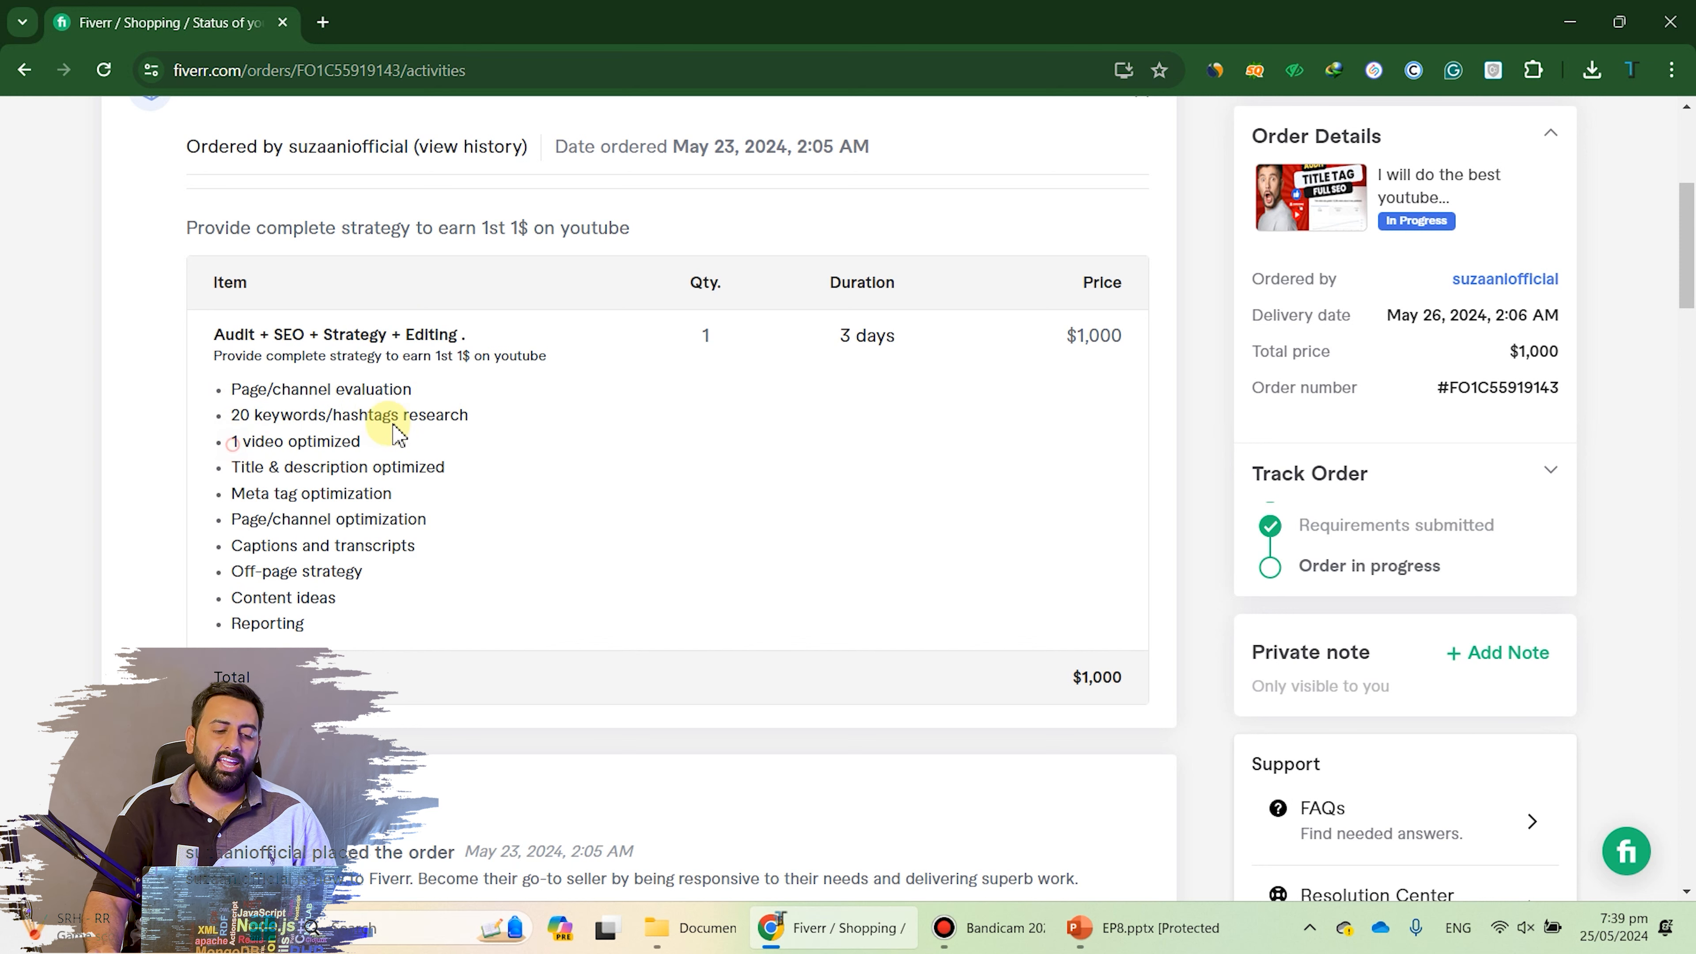
click(375, 446)
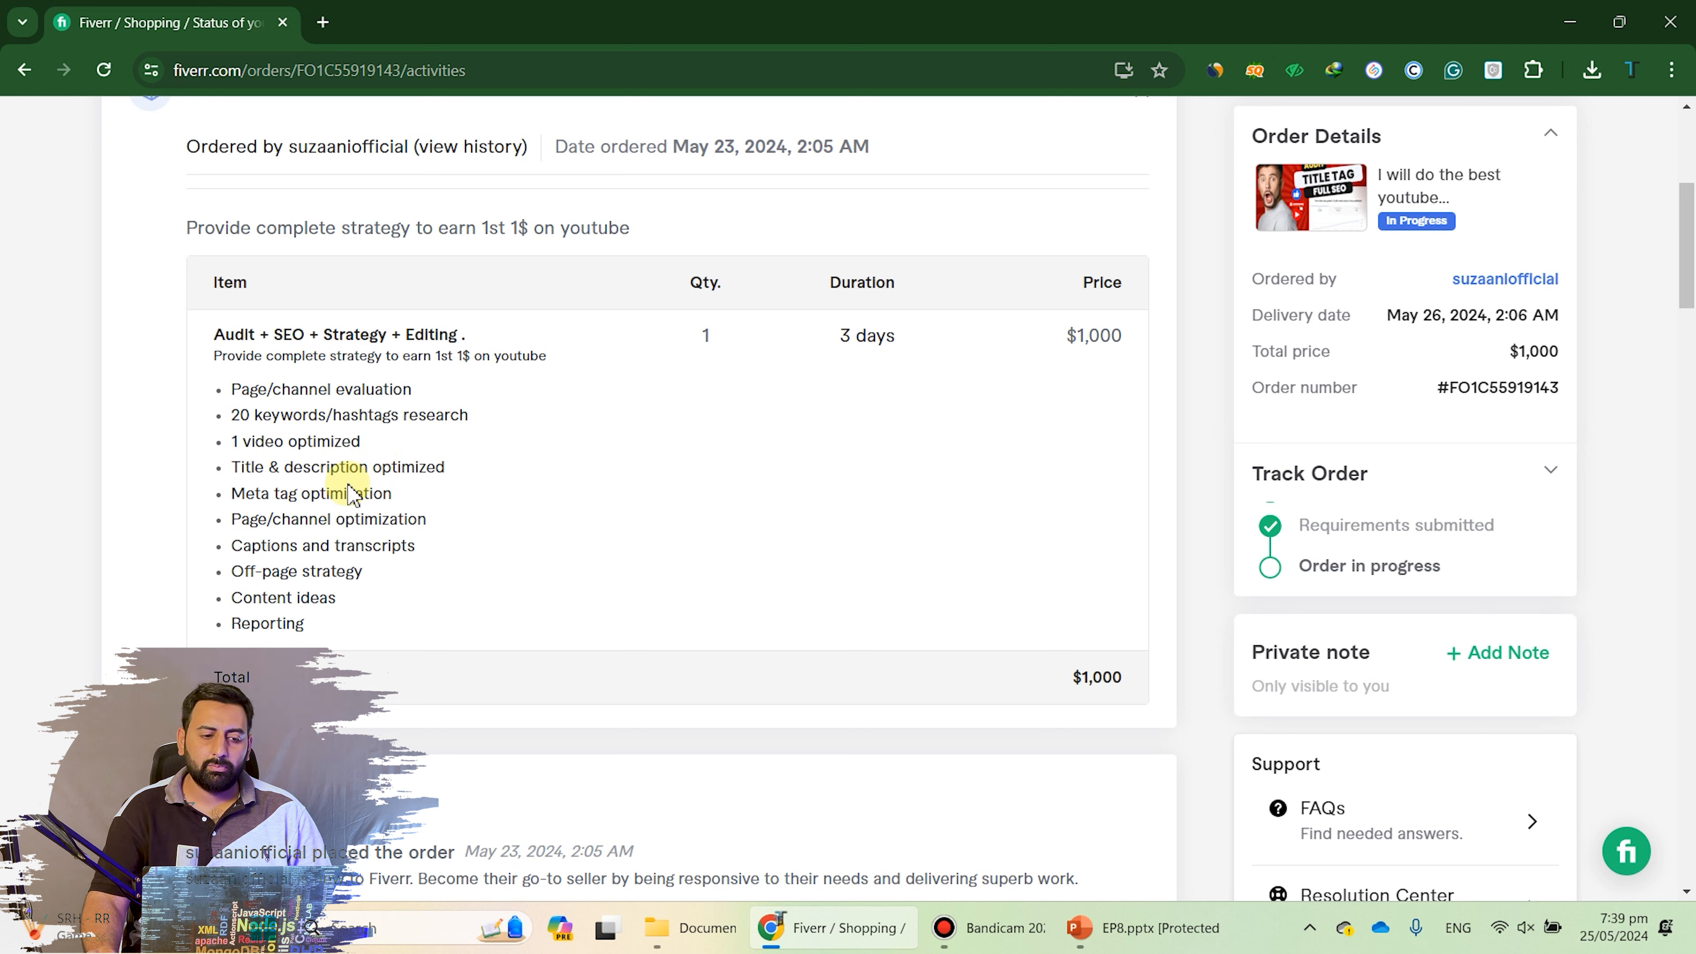
drag(383, 506, 394, 506)
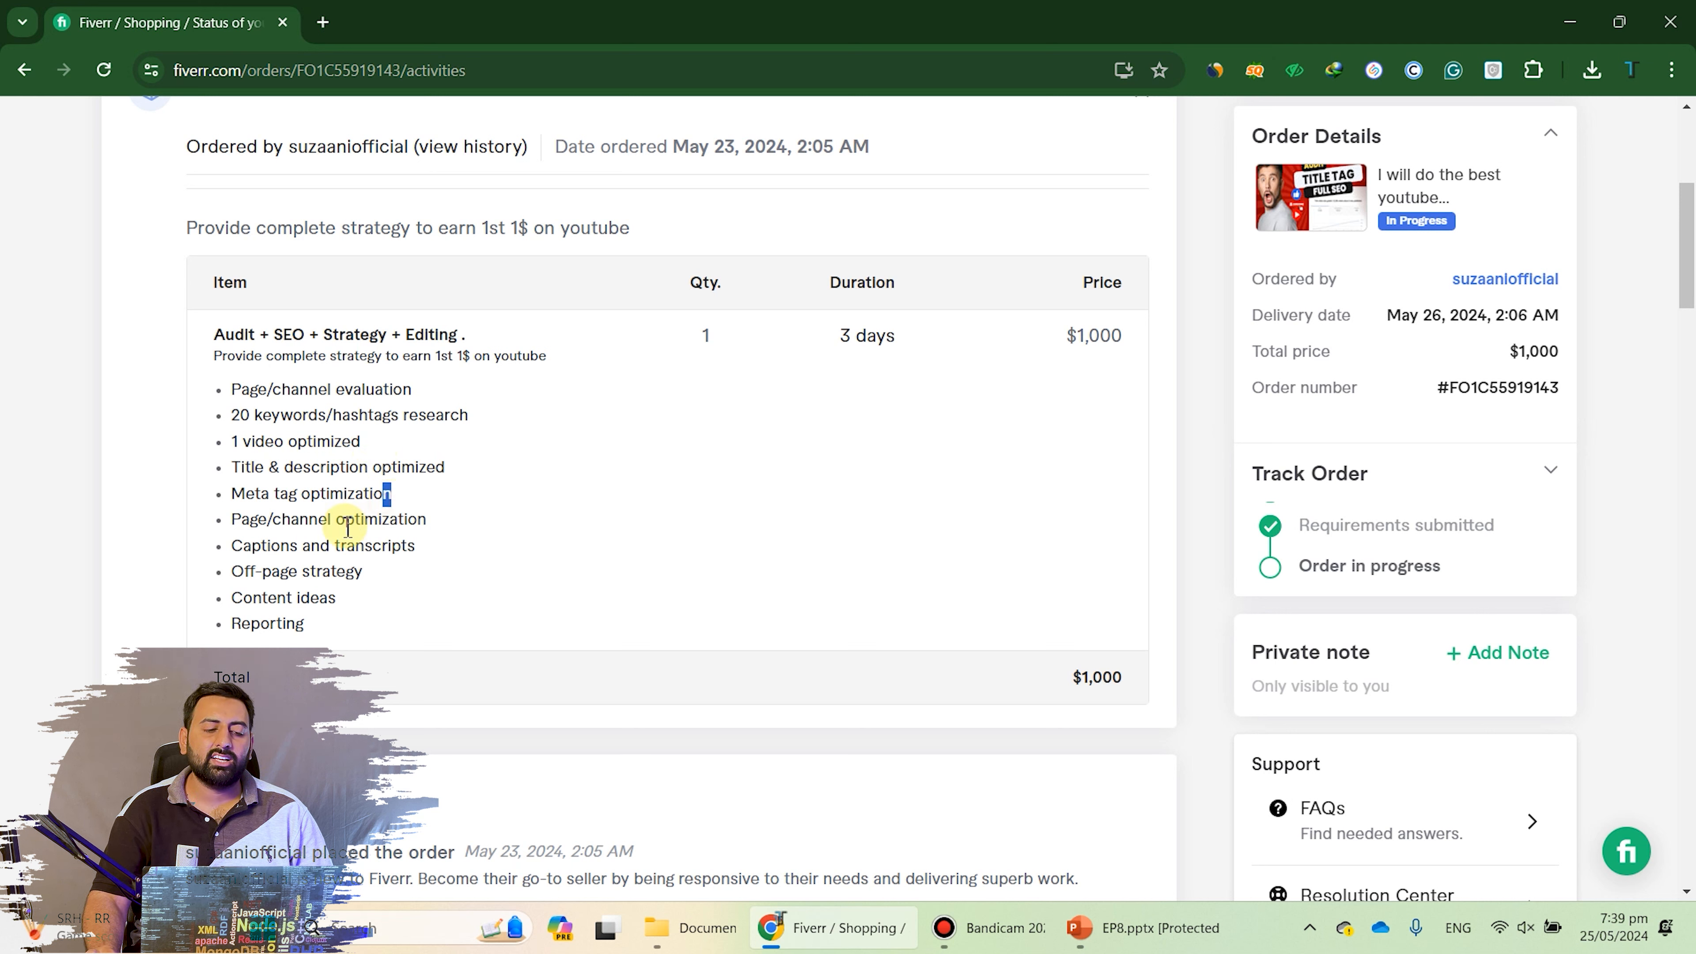
click(297, 521)
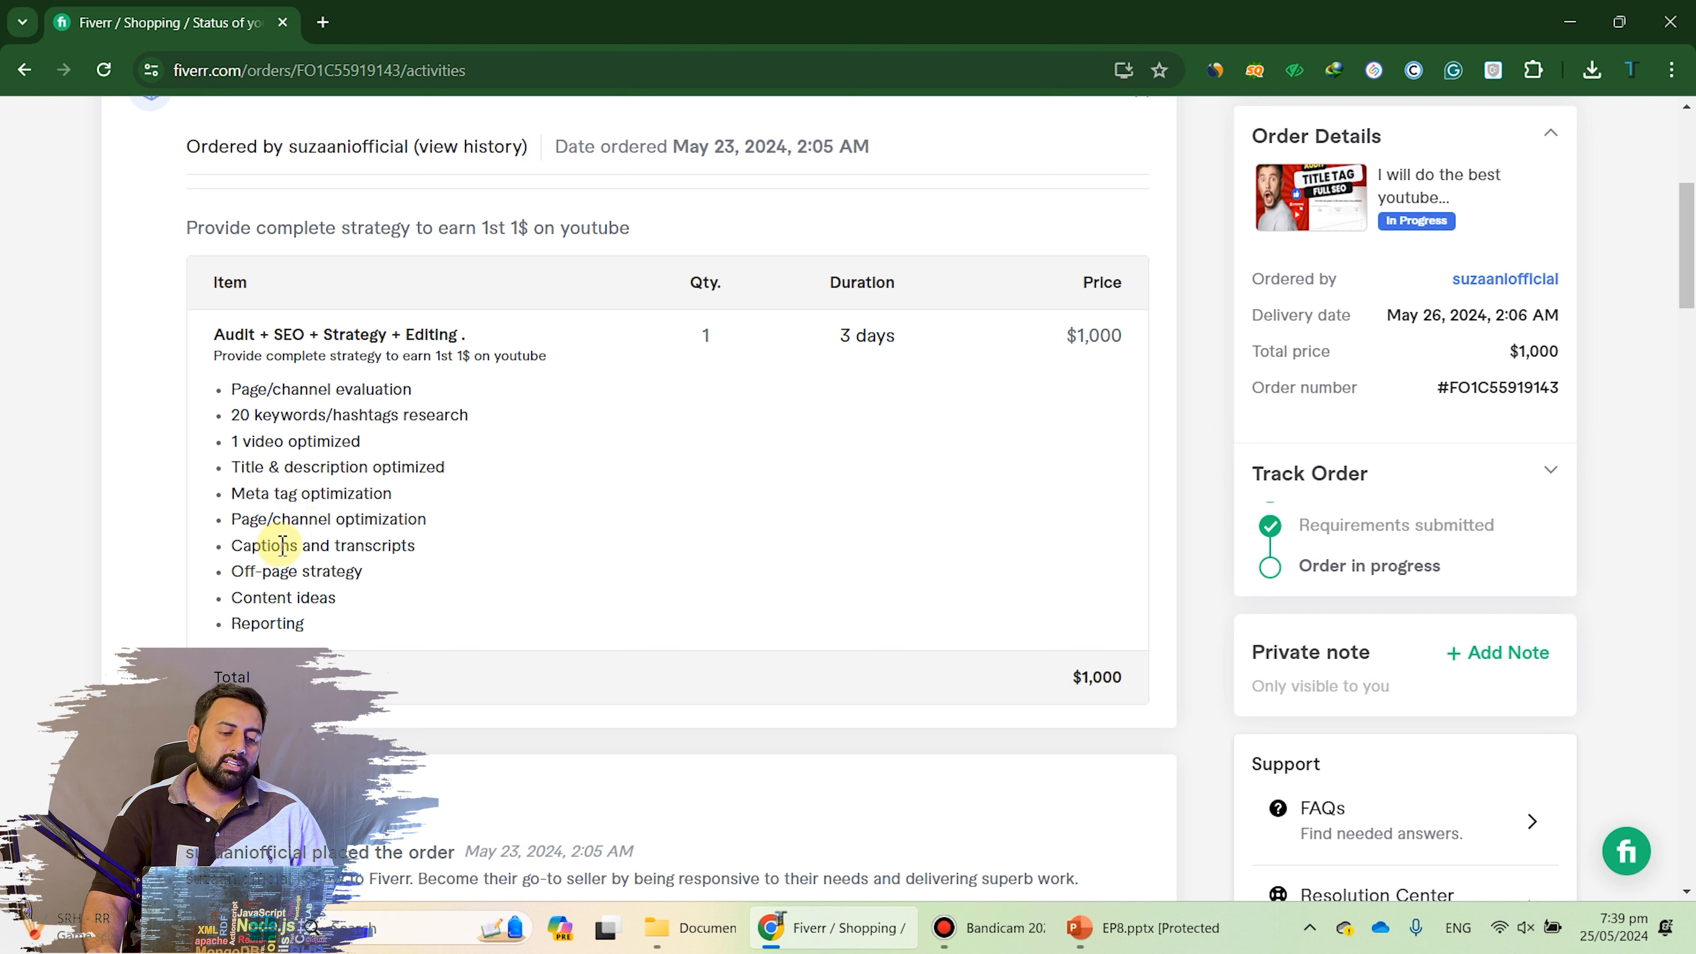
click(303, 544)
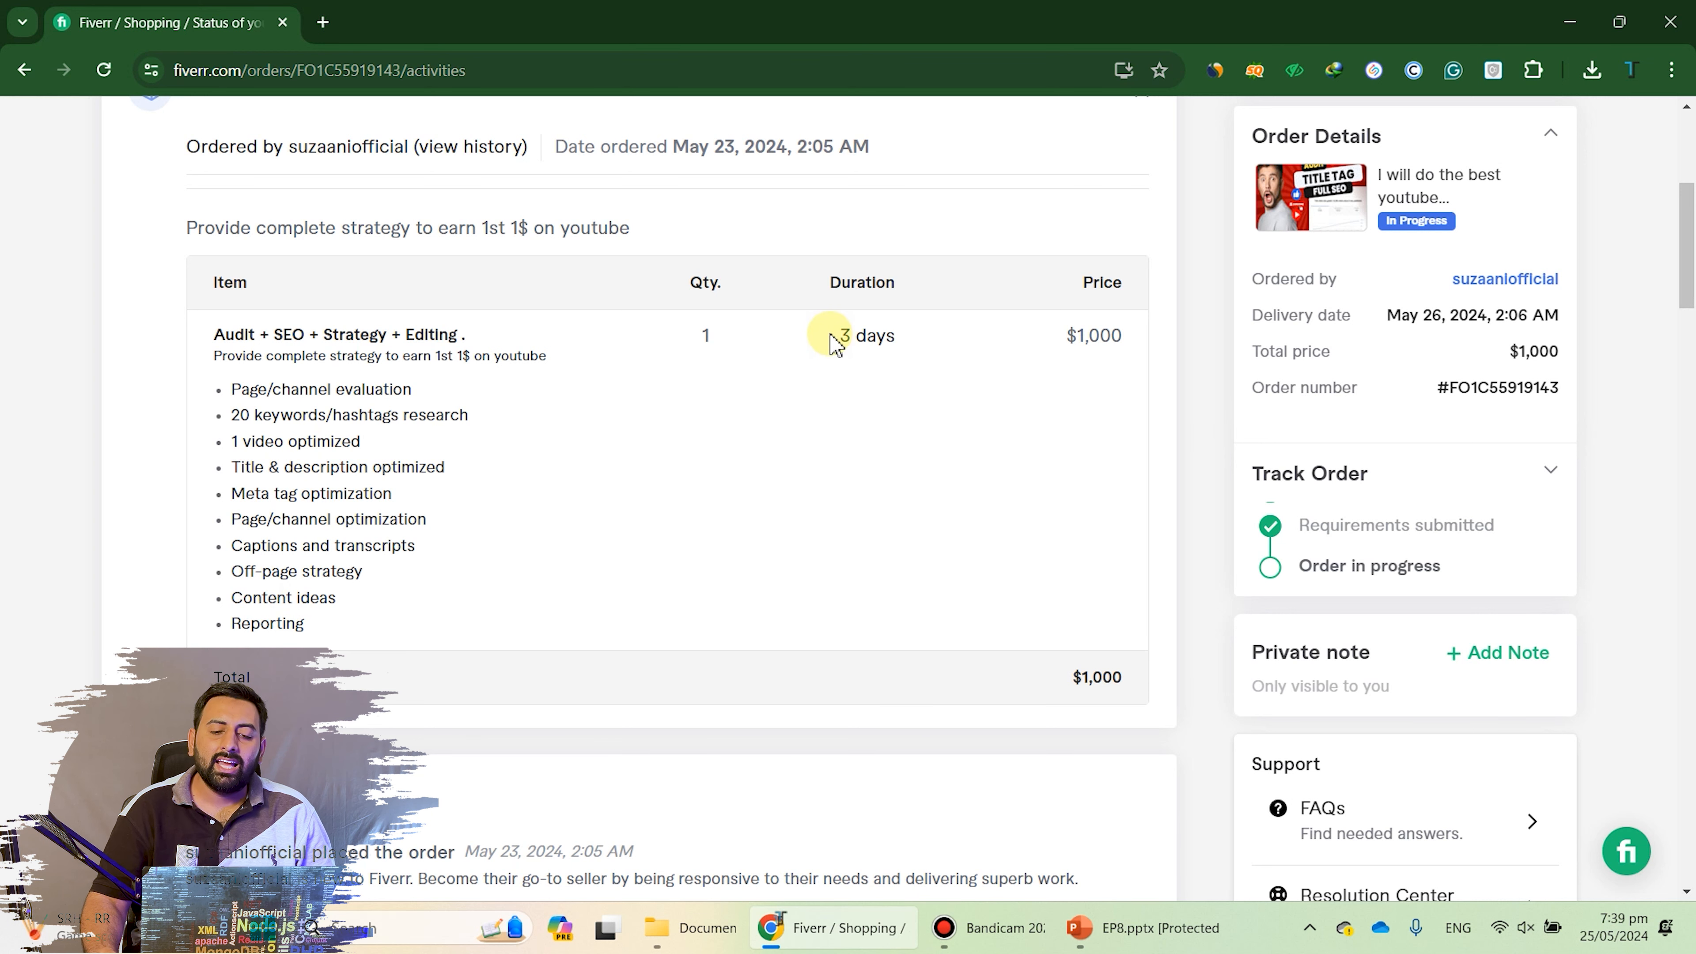
drag(831, 334, 1174, 348)
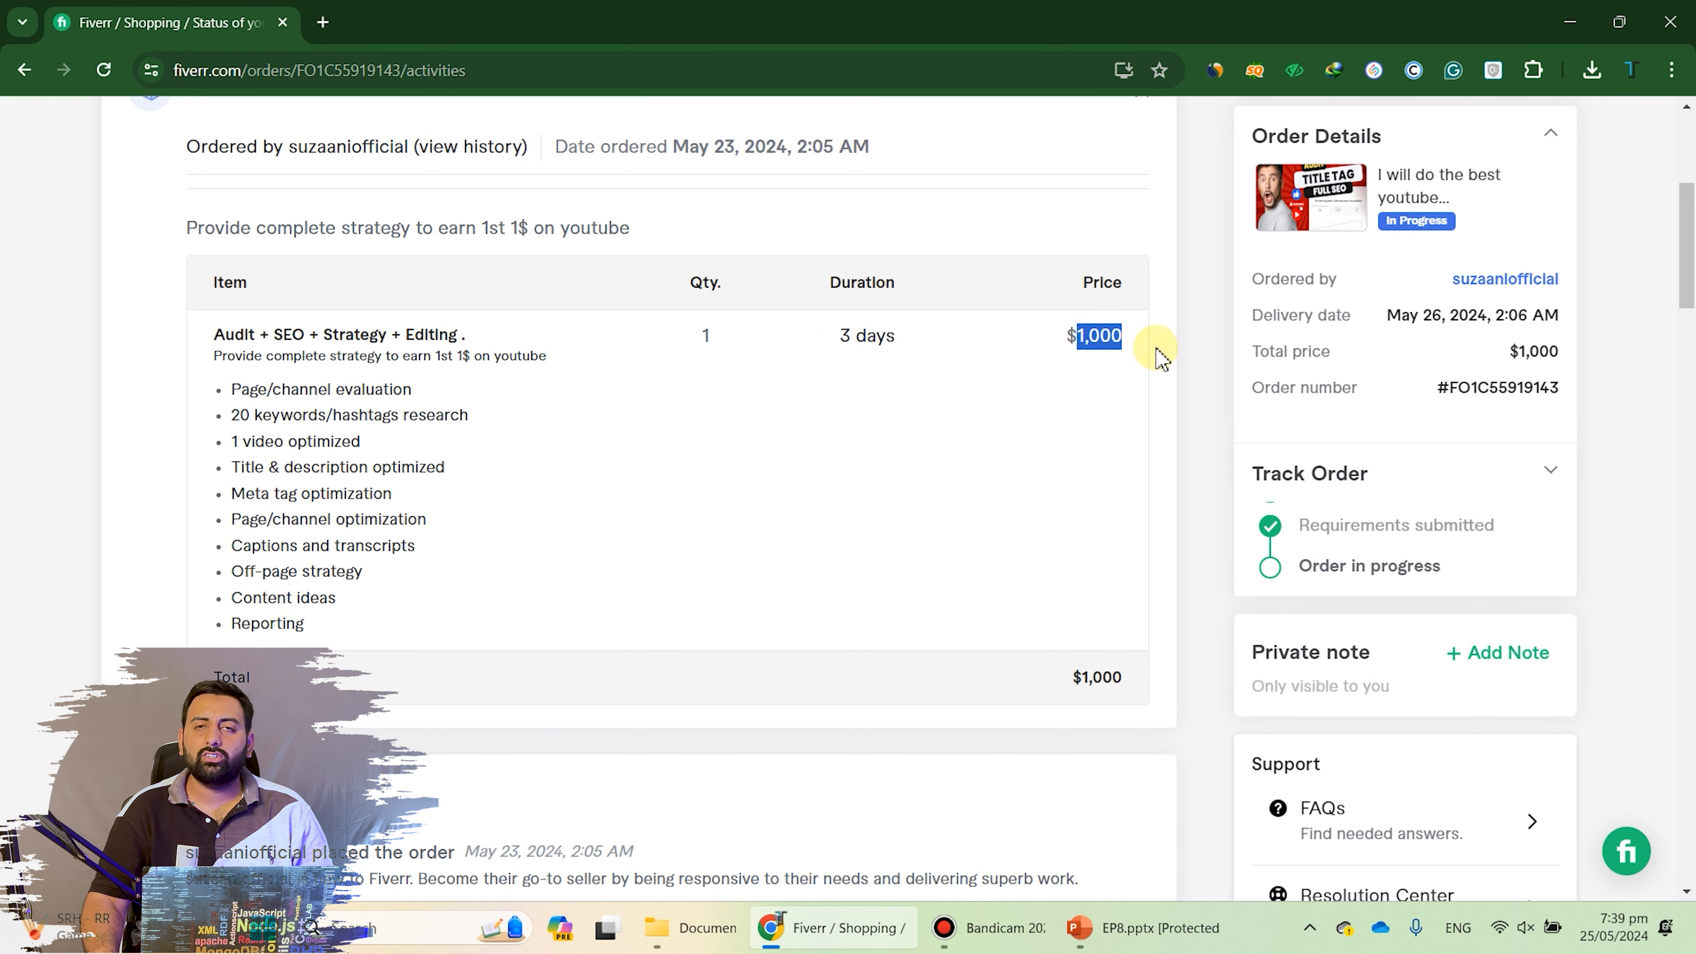
- Examine when the order was placed and the buyer's submitted requirements, including the channel link and manager access answer
scroll(441, 588, down, 5)
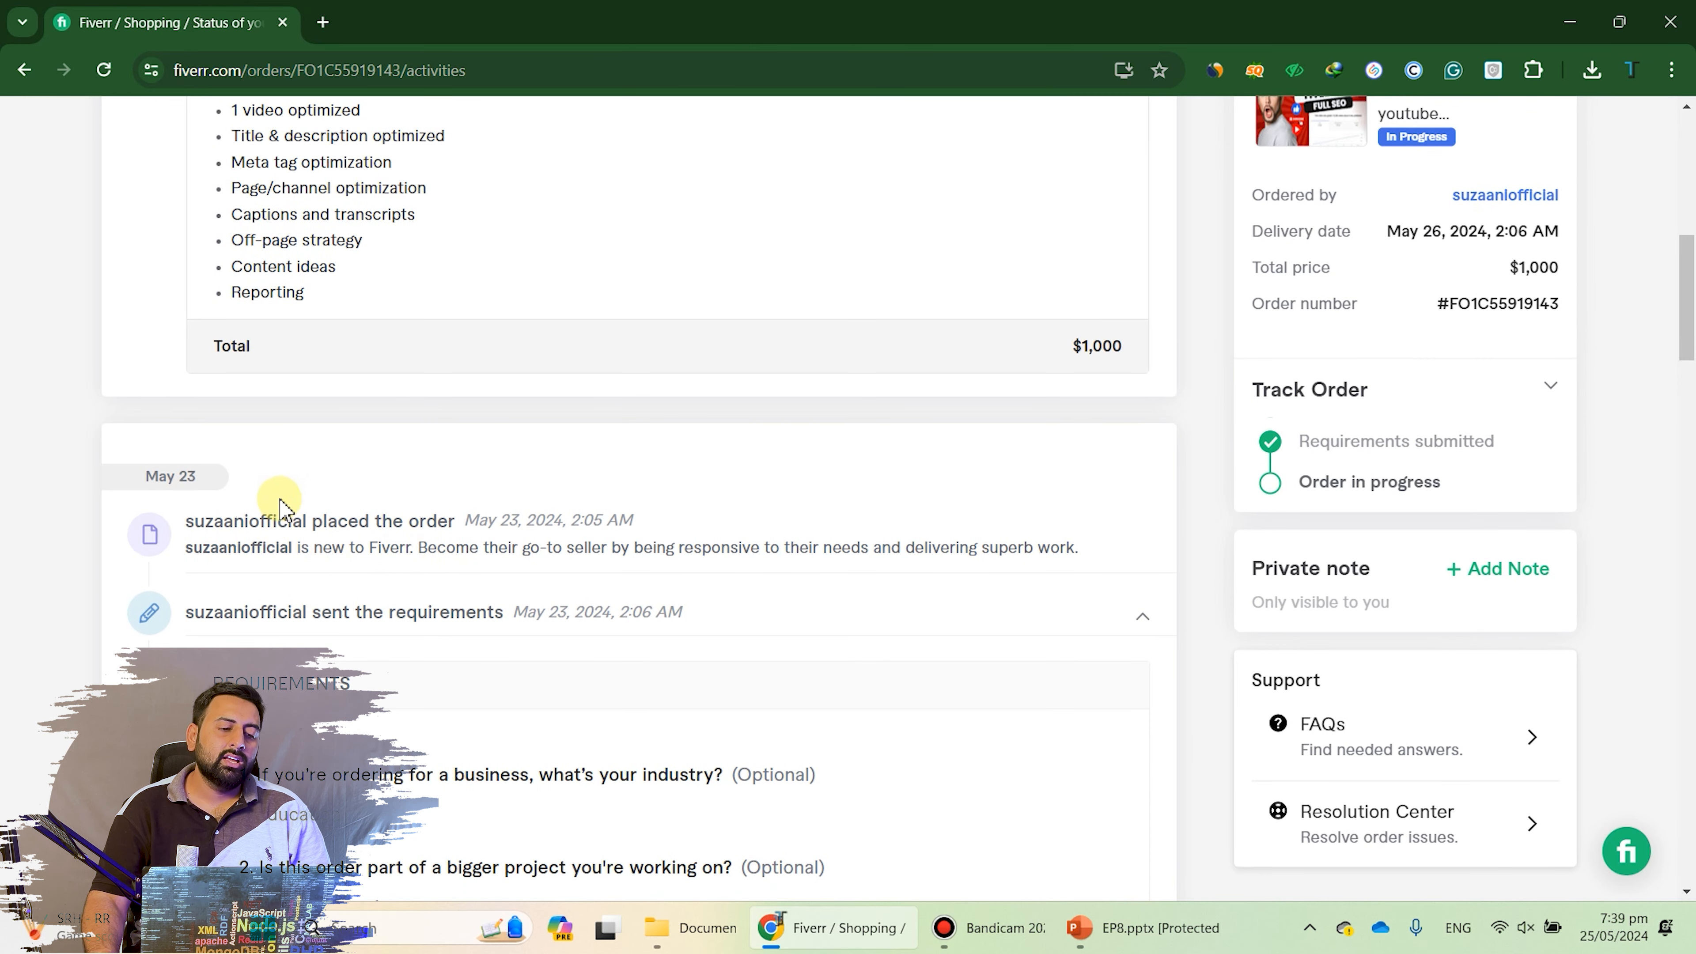
scroll(274, 468, down, 2)
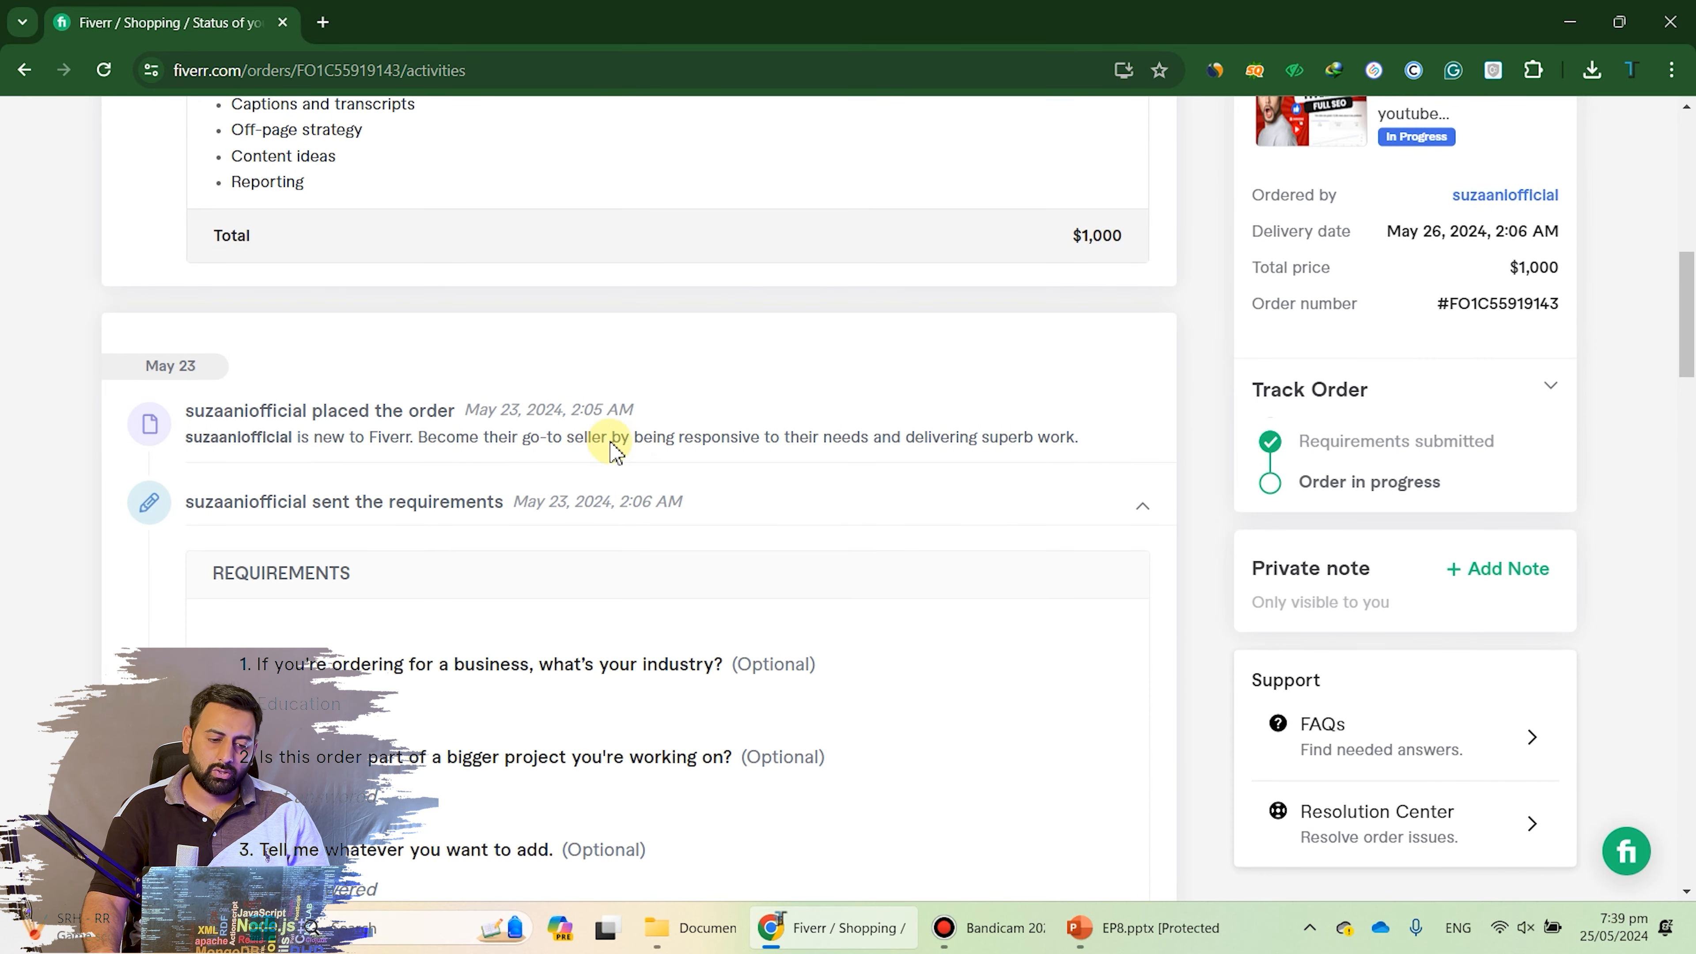
drag(574, 412, 619, 413)
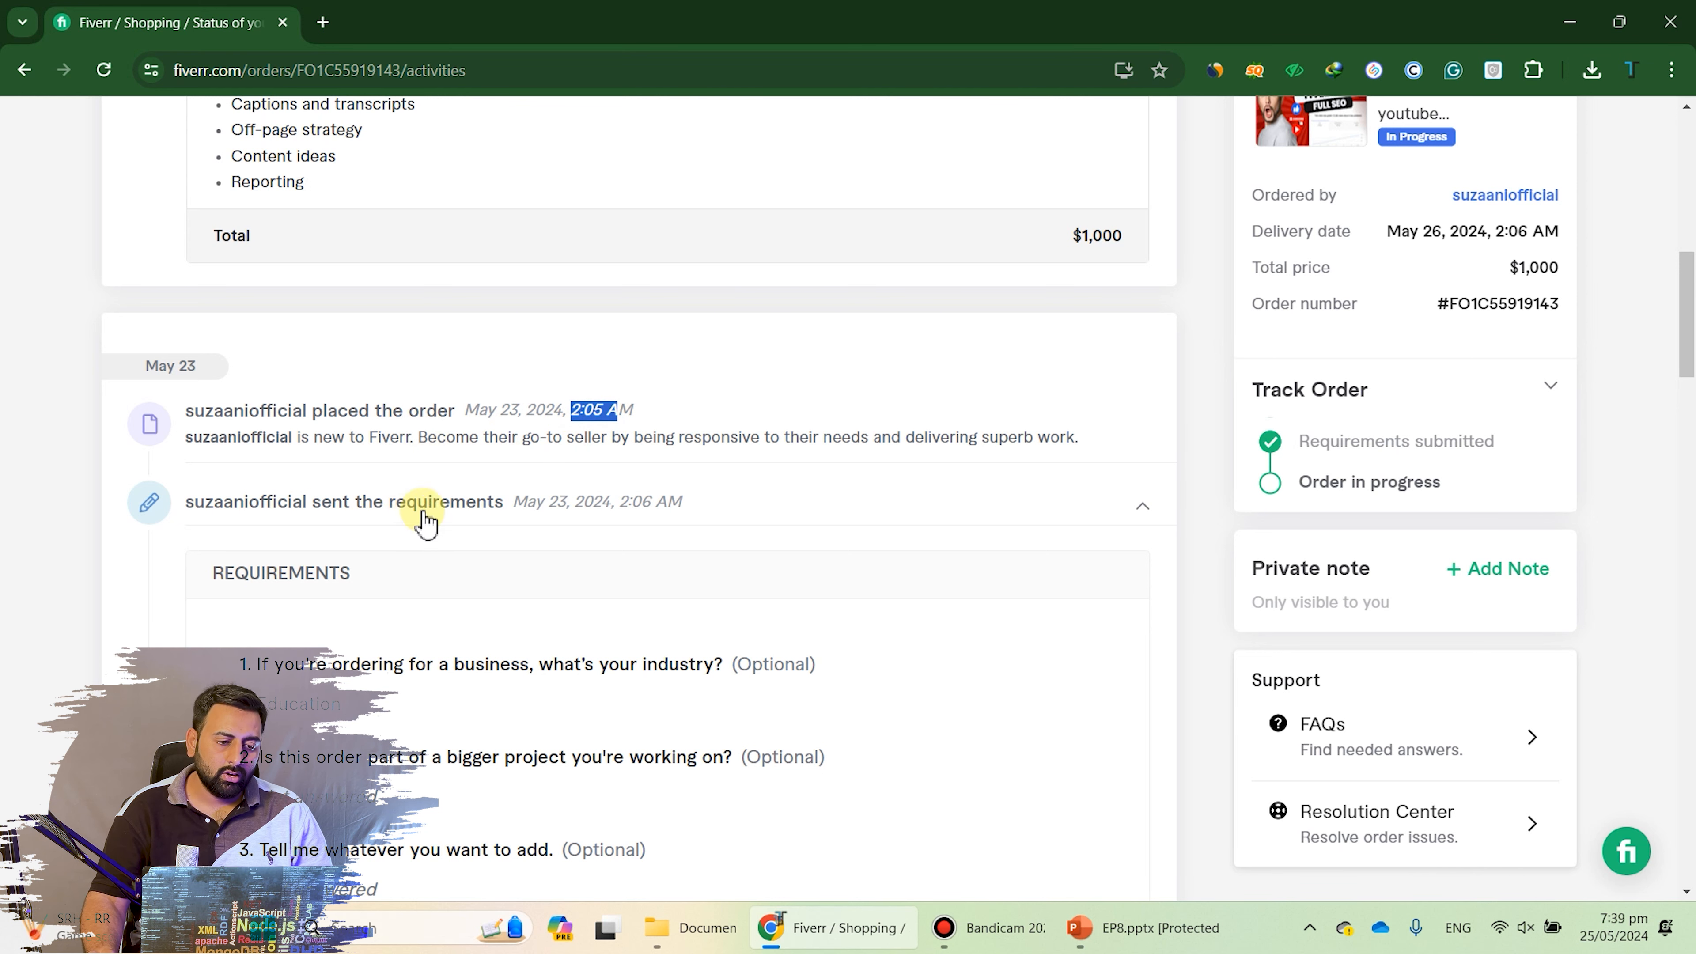
scroll(542, 504, down, 3)
scroll(543, 504, down, 1)
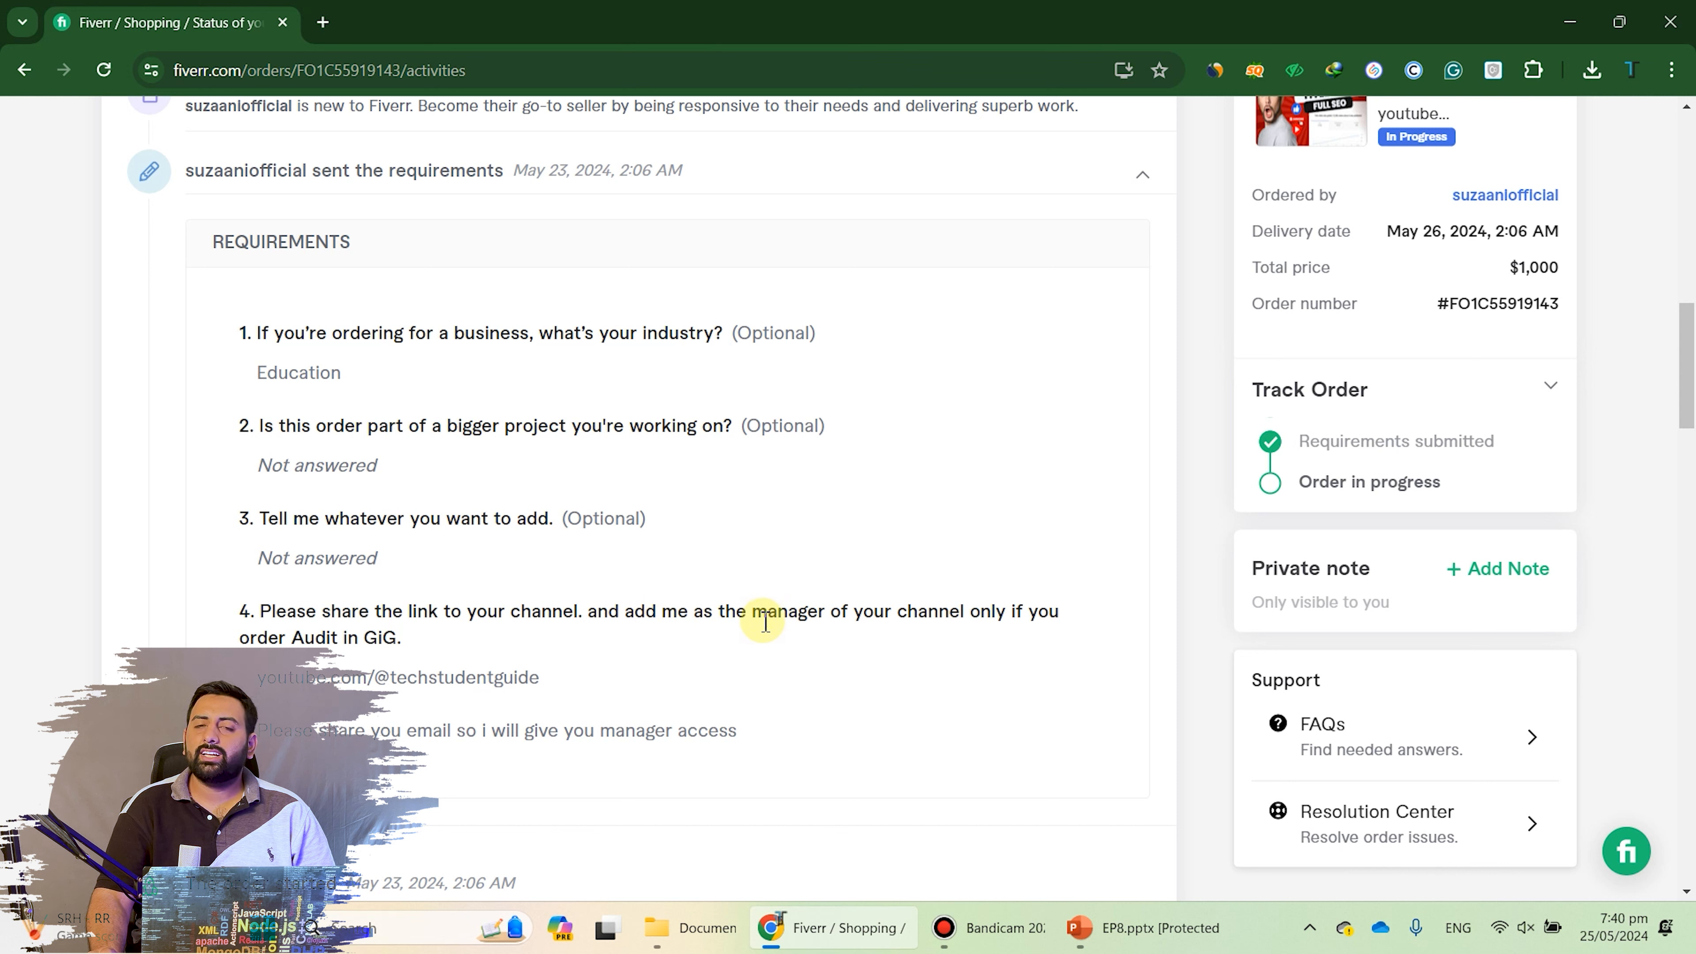
drag(253, 688, 694, 672)
click(696, 665)
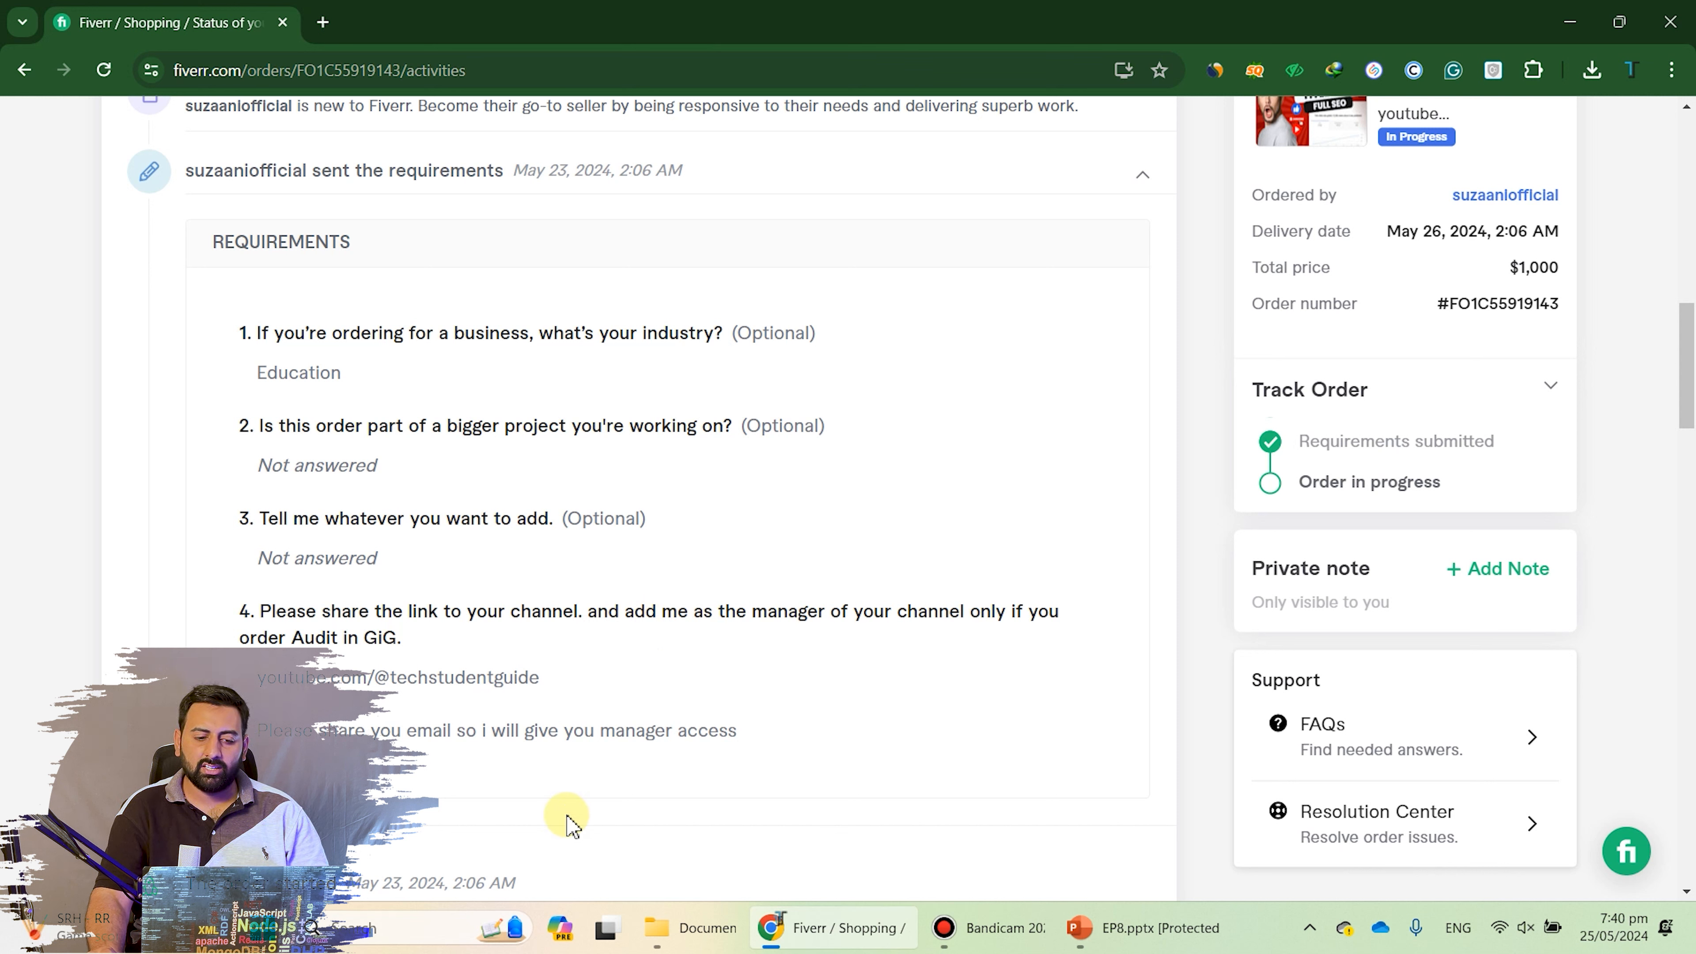
- Read the order-start entries and the messages sent to the buyer about channel access and a video call
scroll(391, 768, down, 3)
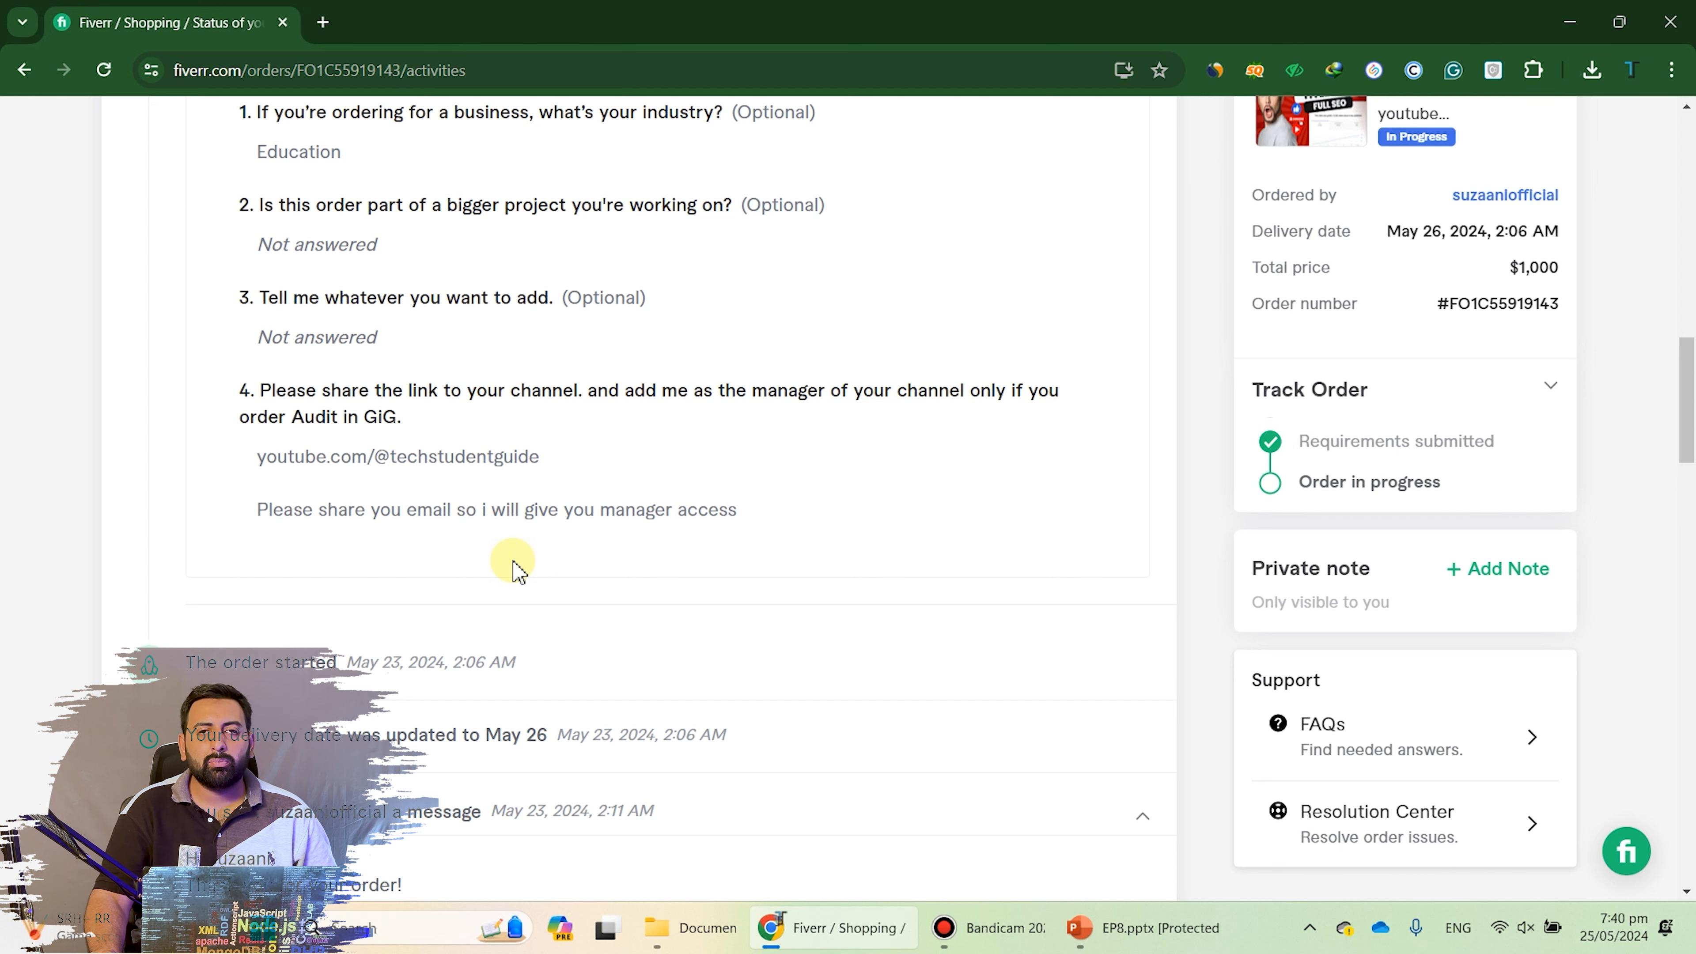
scroll(517, 571, down, 5)
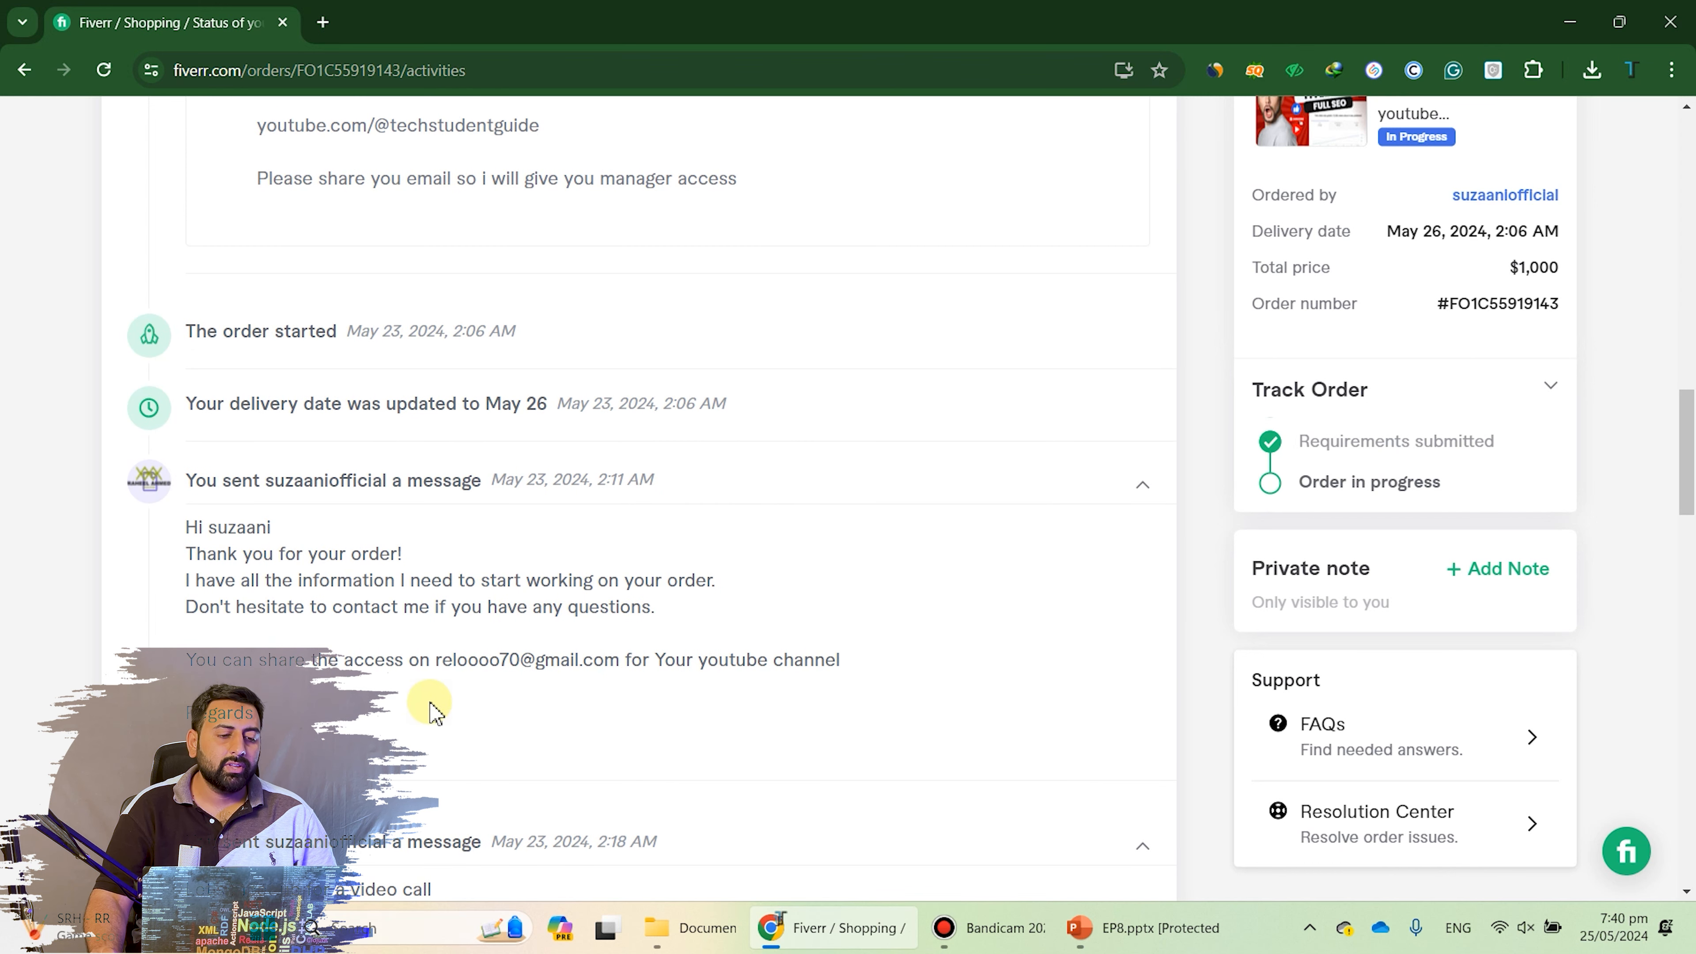
drag(685, 615, 136, 531)
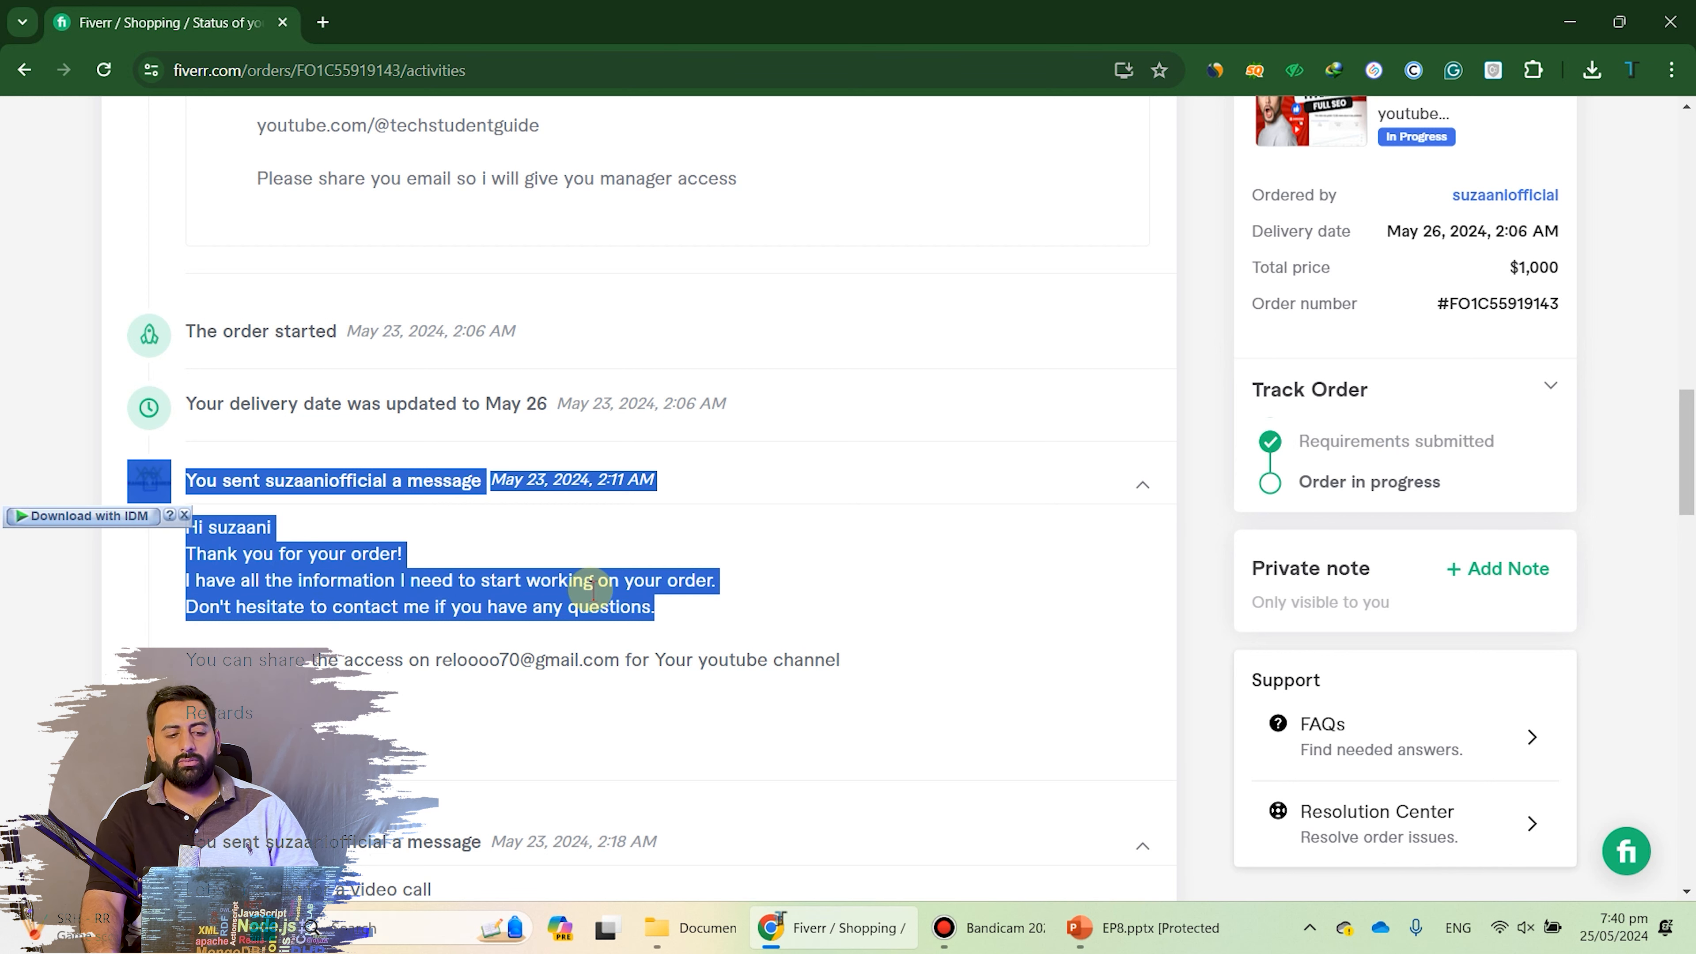
click(776, 562)
drag(331, 653, 654, 661)
scroll(886, 690, down, 4)
scroll(876, 664, down, 1)
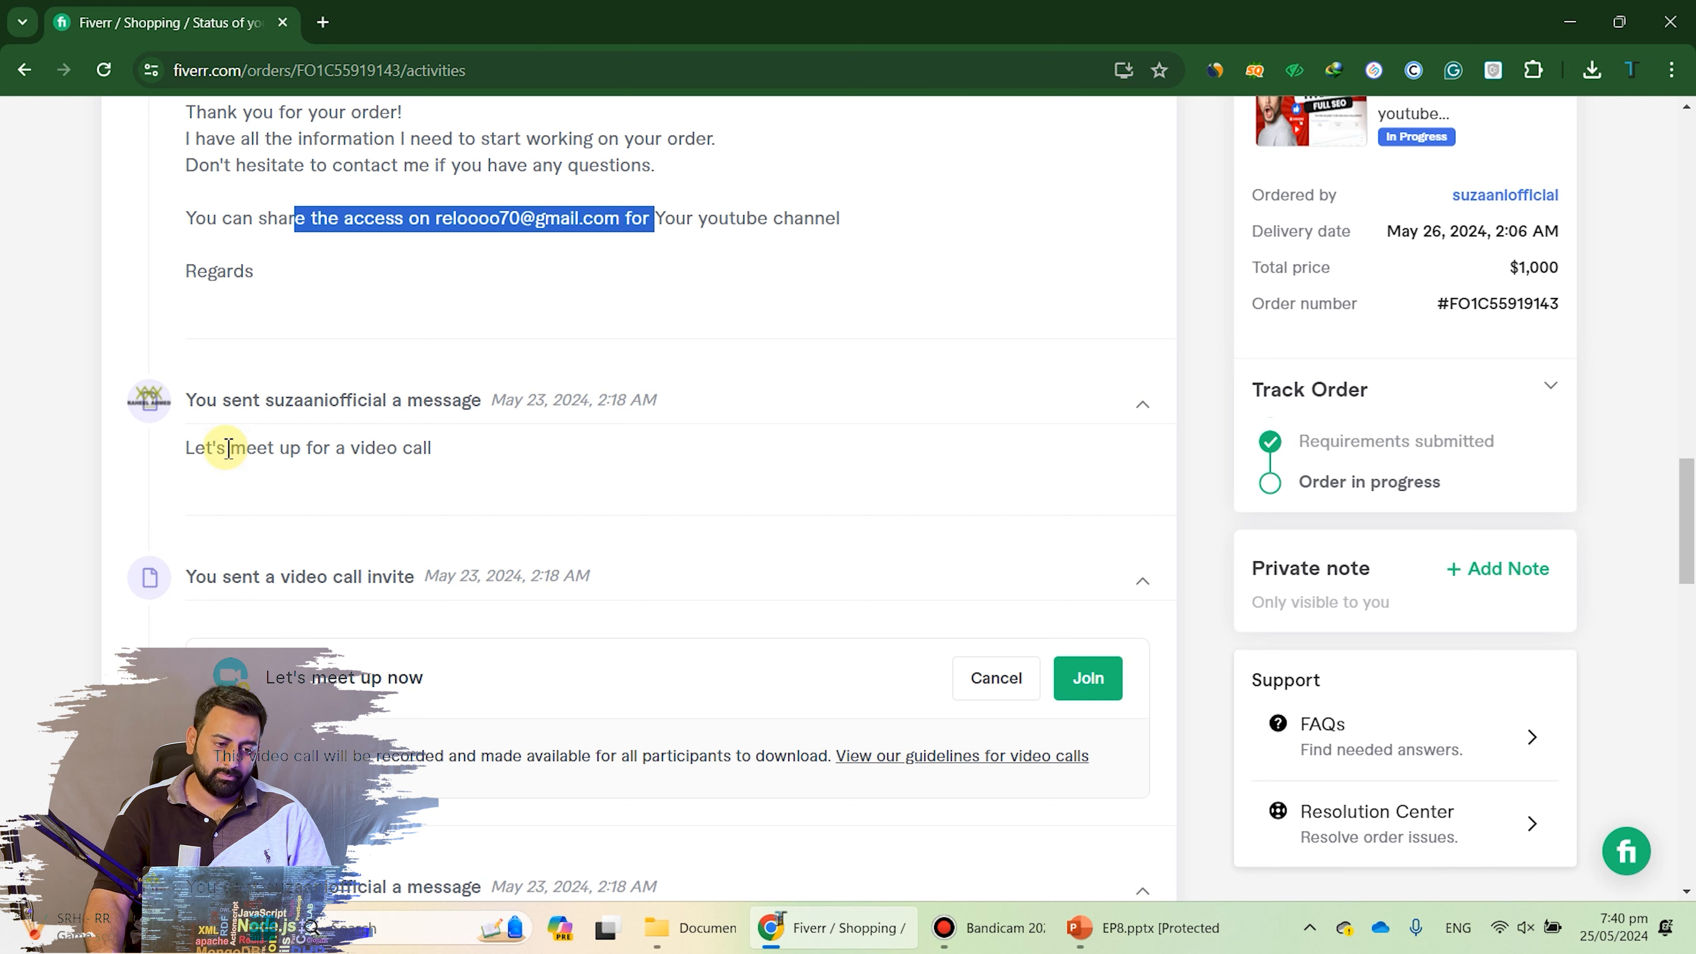
drag(454, 462, 172, 437)
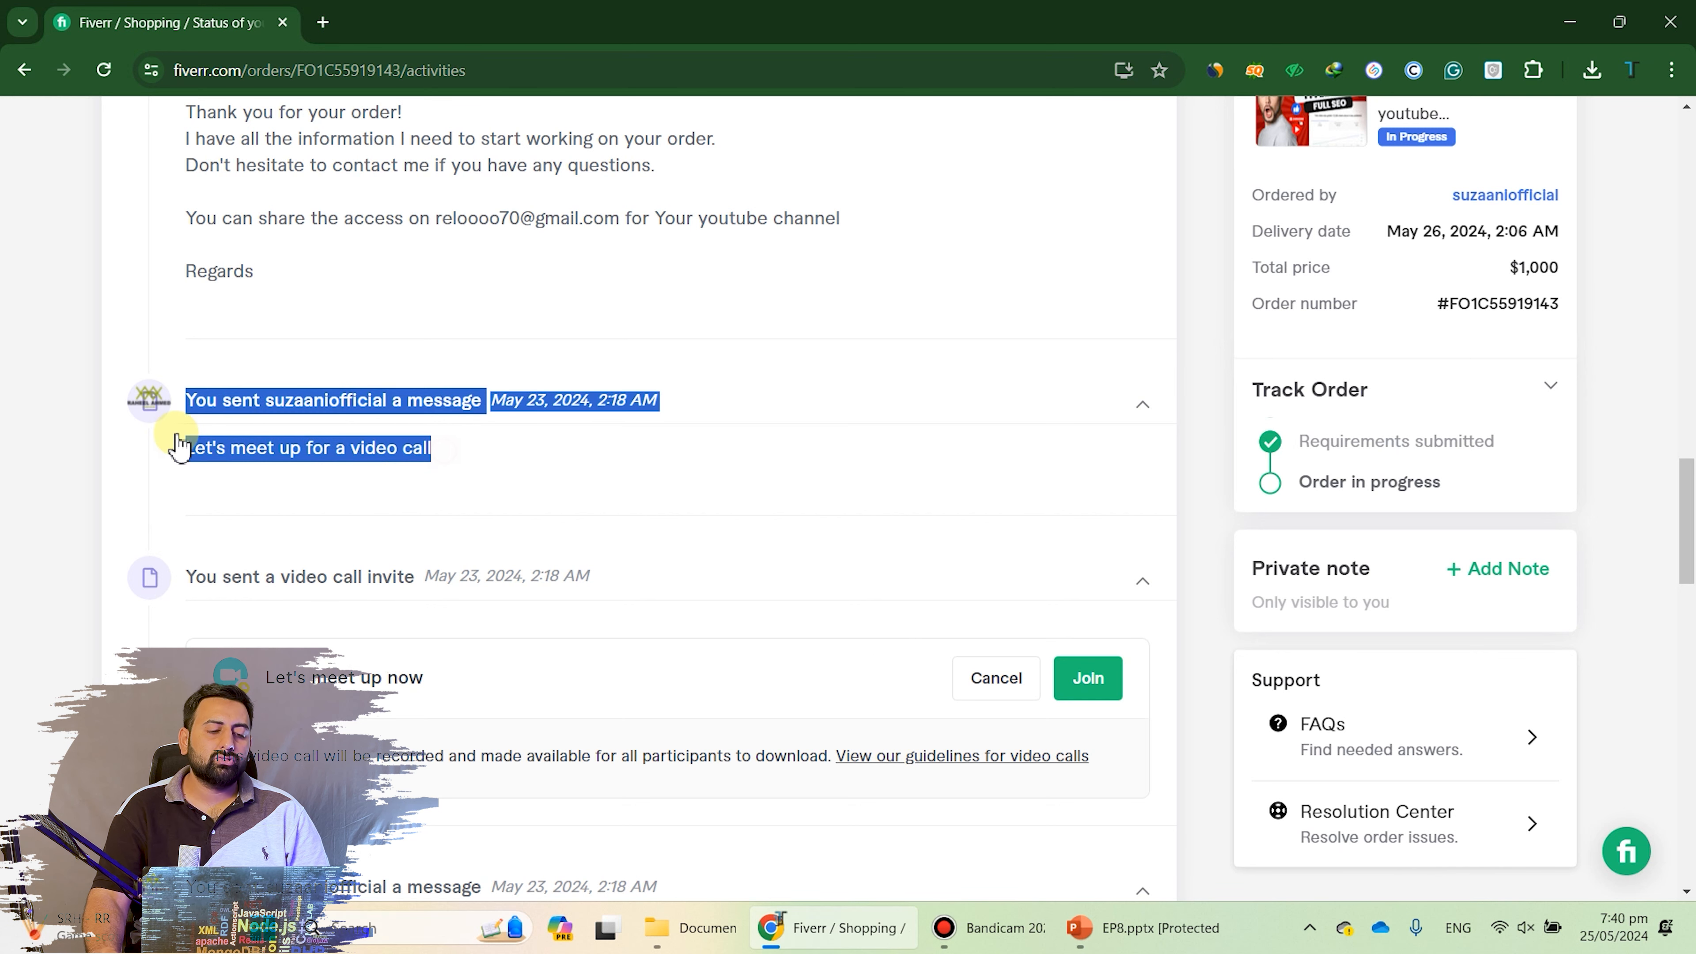
- Look over the video call invites, the message reply area and the remaining delivery time of the order
scroll(560, 504, down, 5)
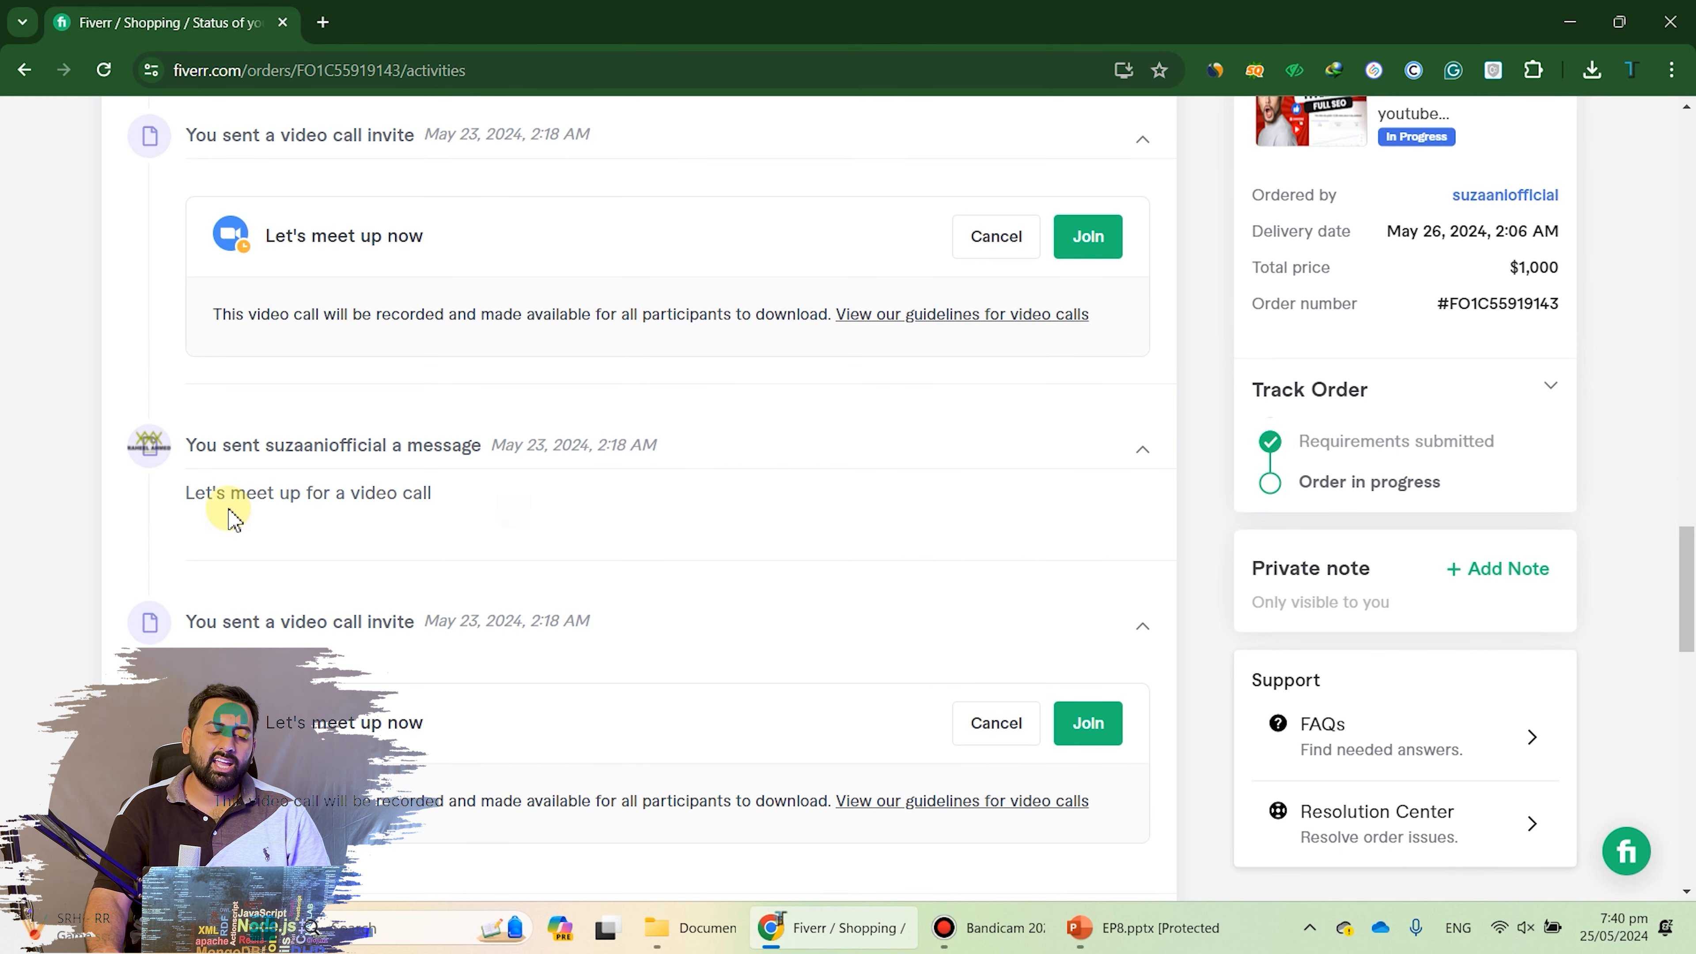
scroll(768, 542, down, 5)
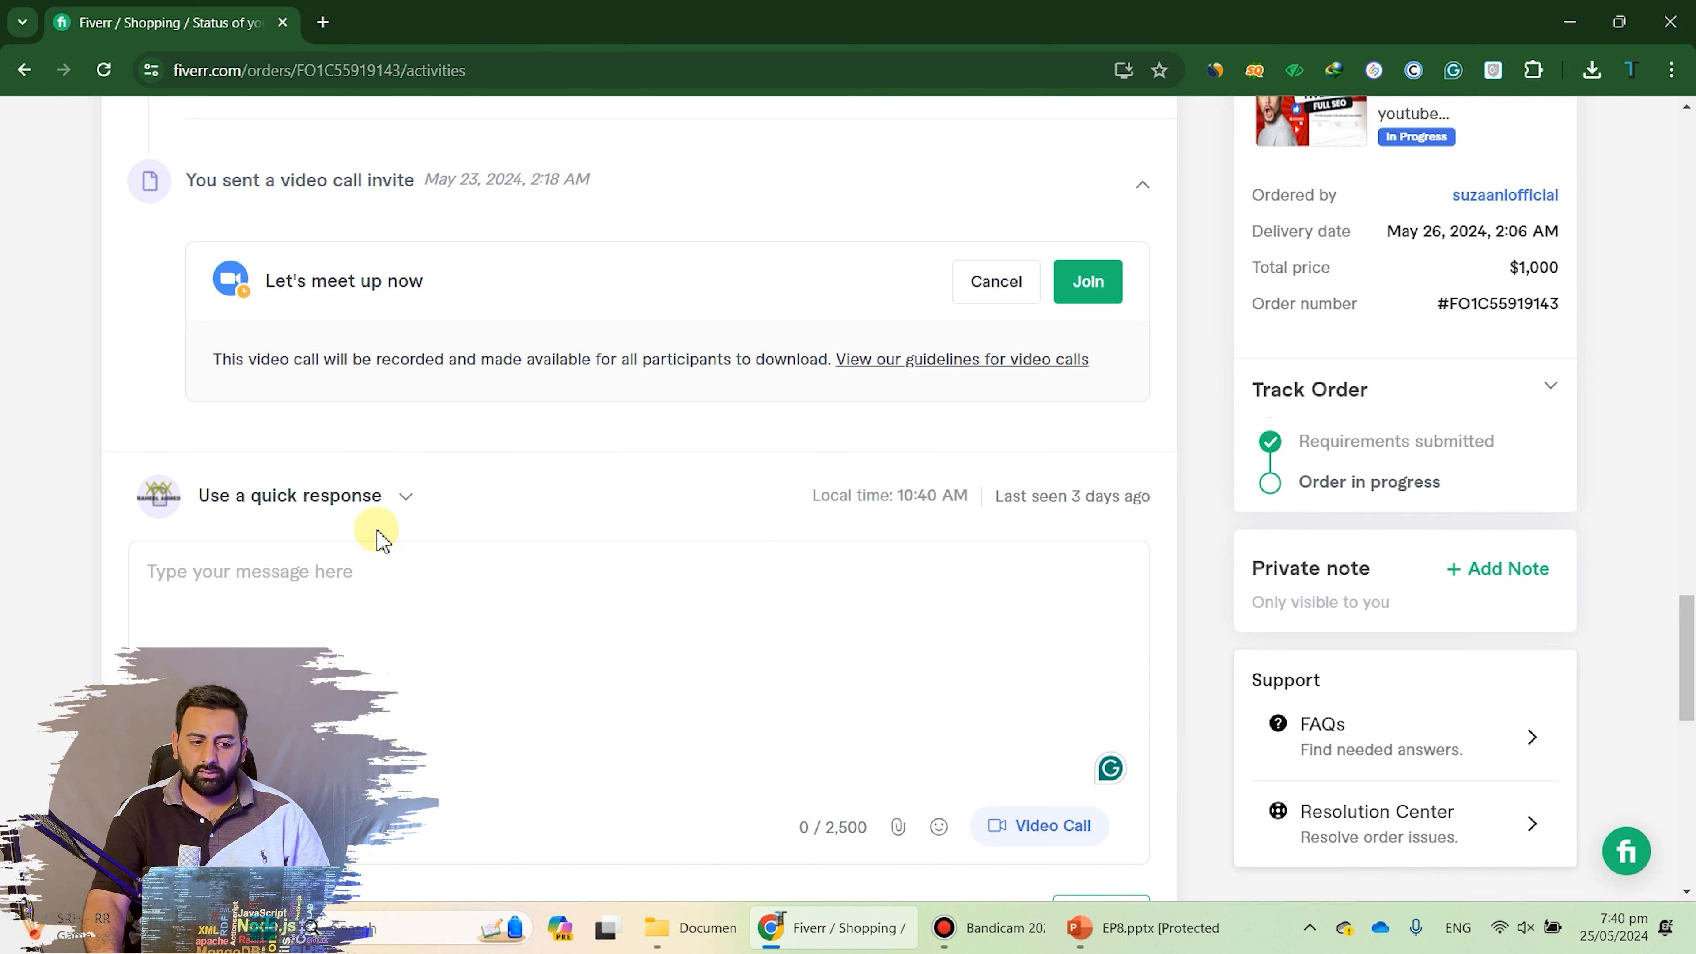
scroll(318, 535, down, 5)
scroll(321, 534, up, 4)
click(326, 533)
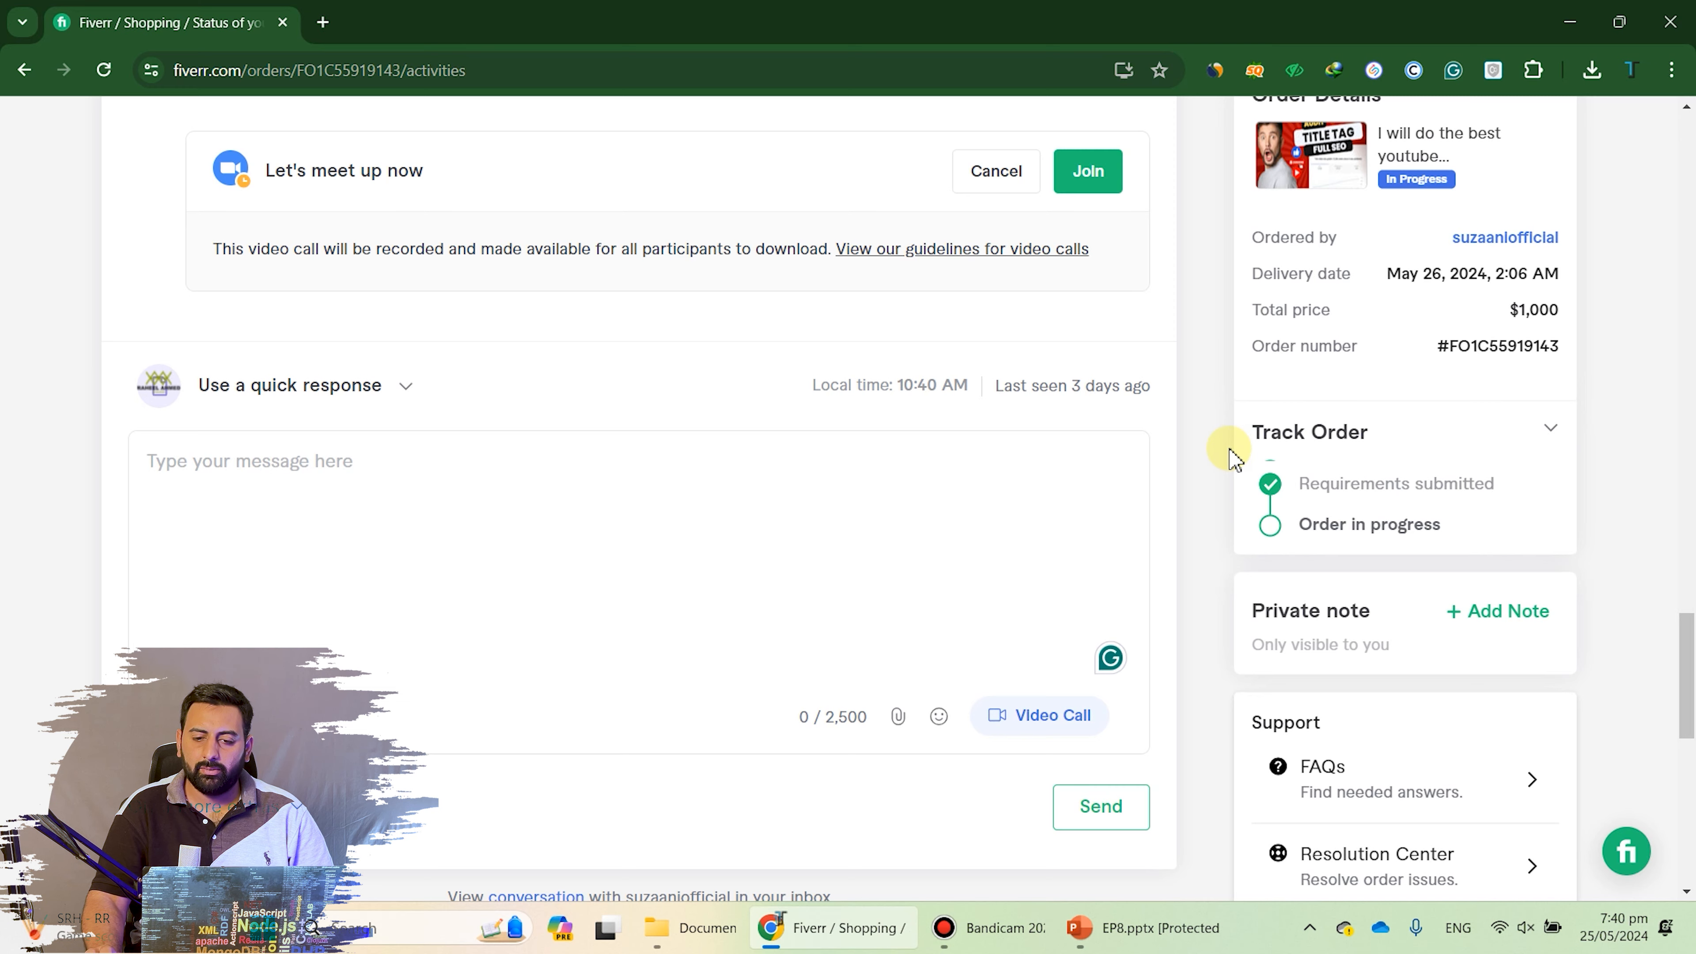
scroll(1445, 354, up, 6)
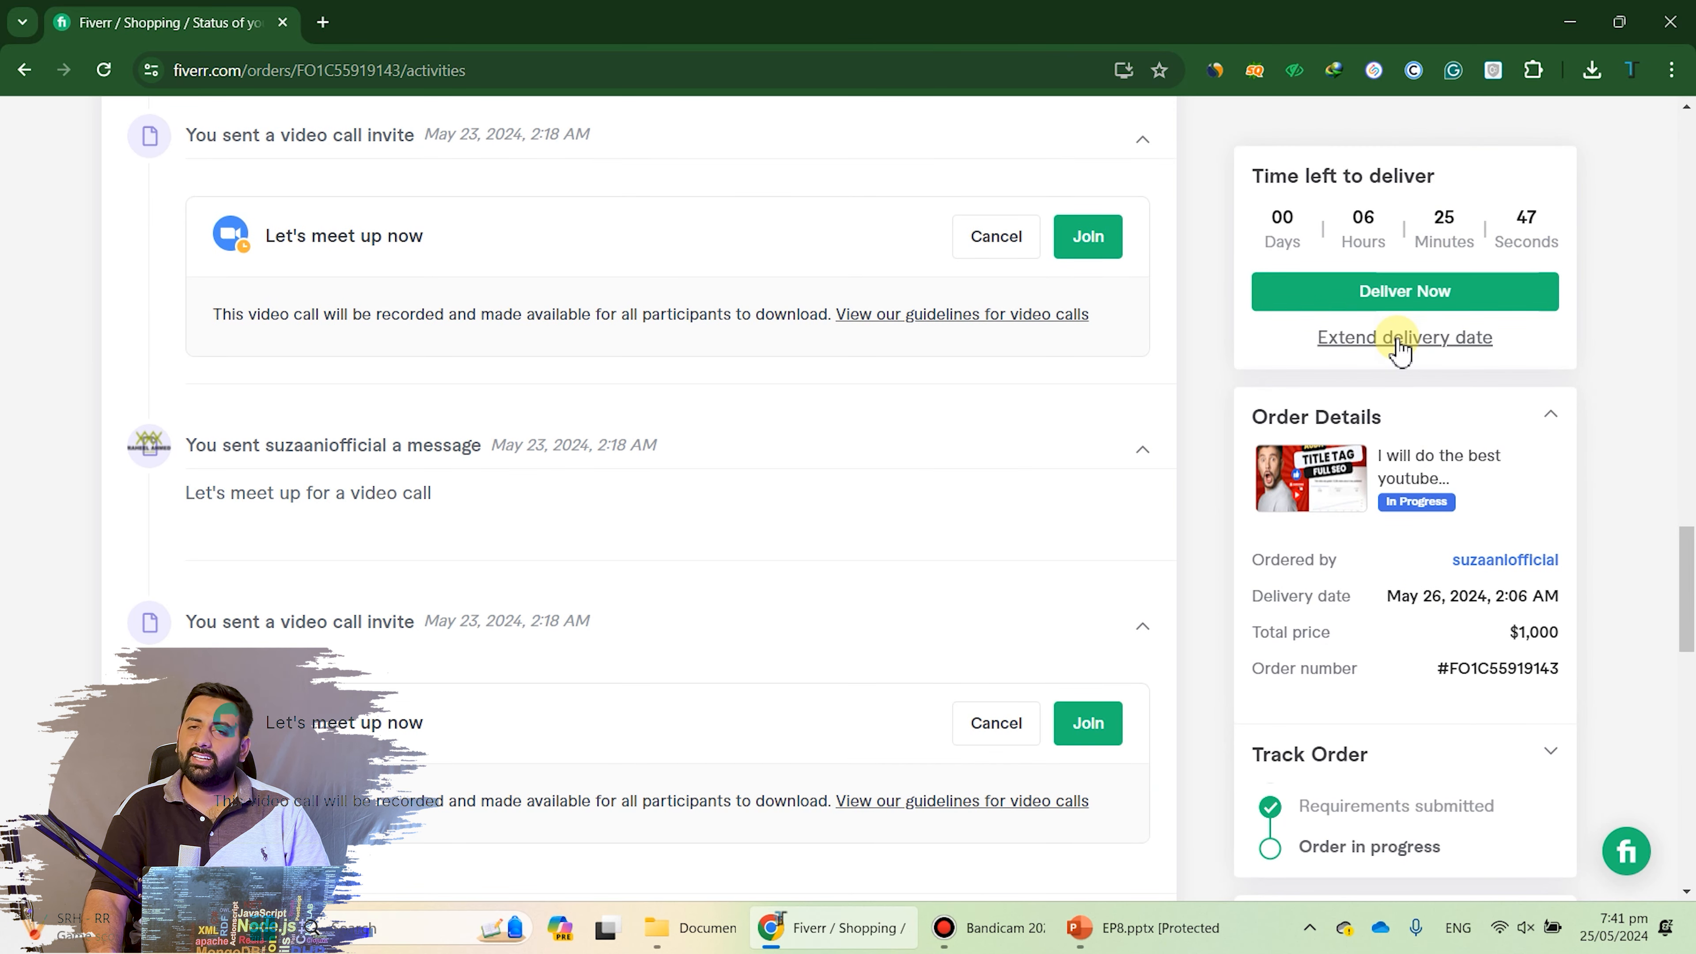
- Add and save a private note on the order reading "Late order"
scroll(1399, 341, down, 4)
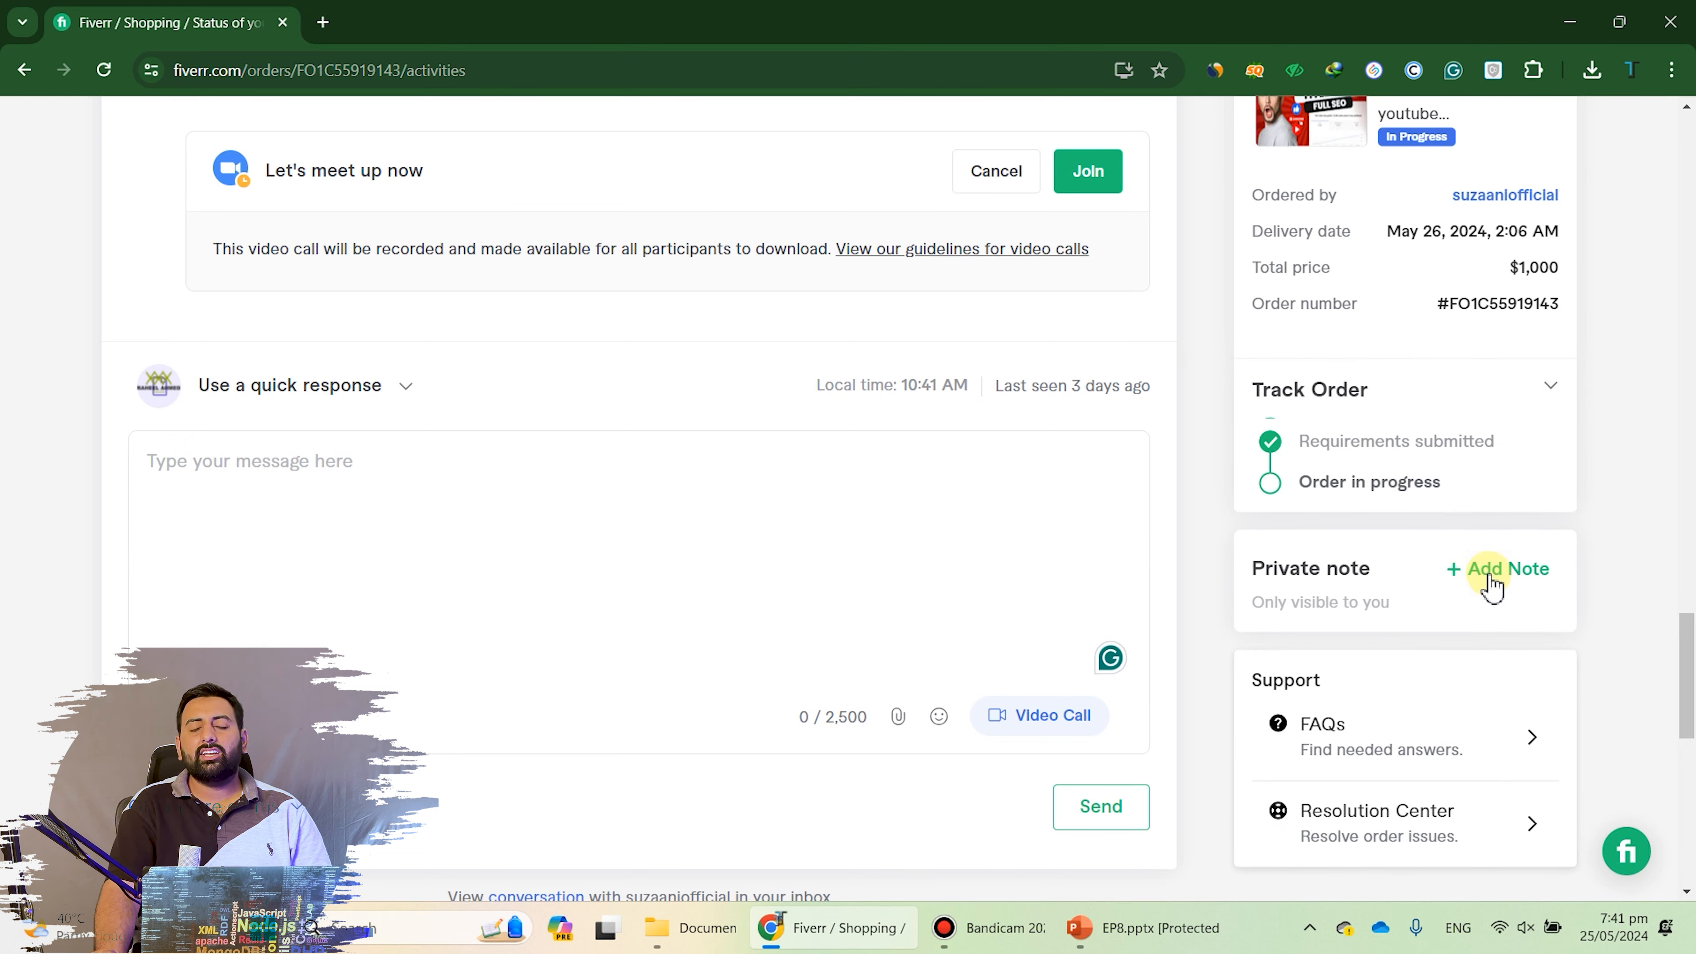
click(1491, 588)
text(Late order)
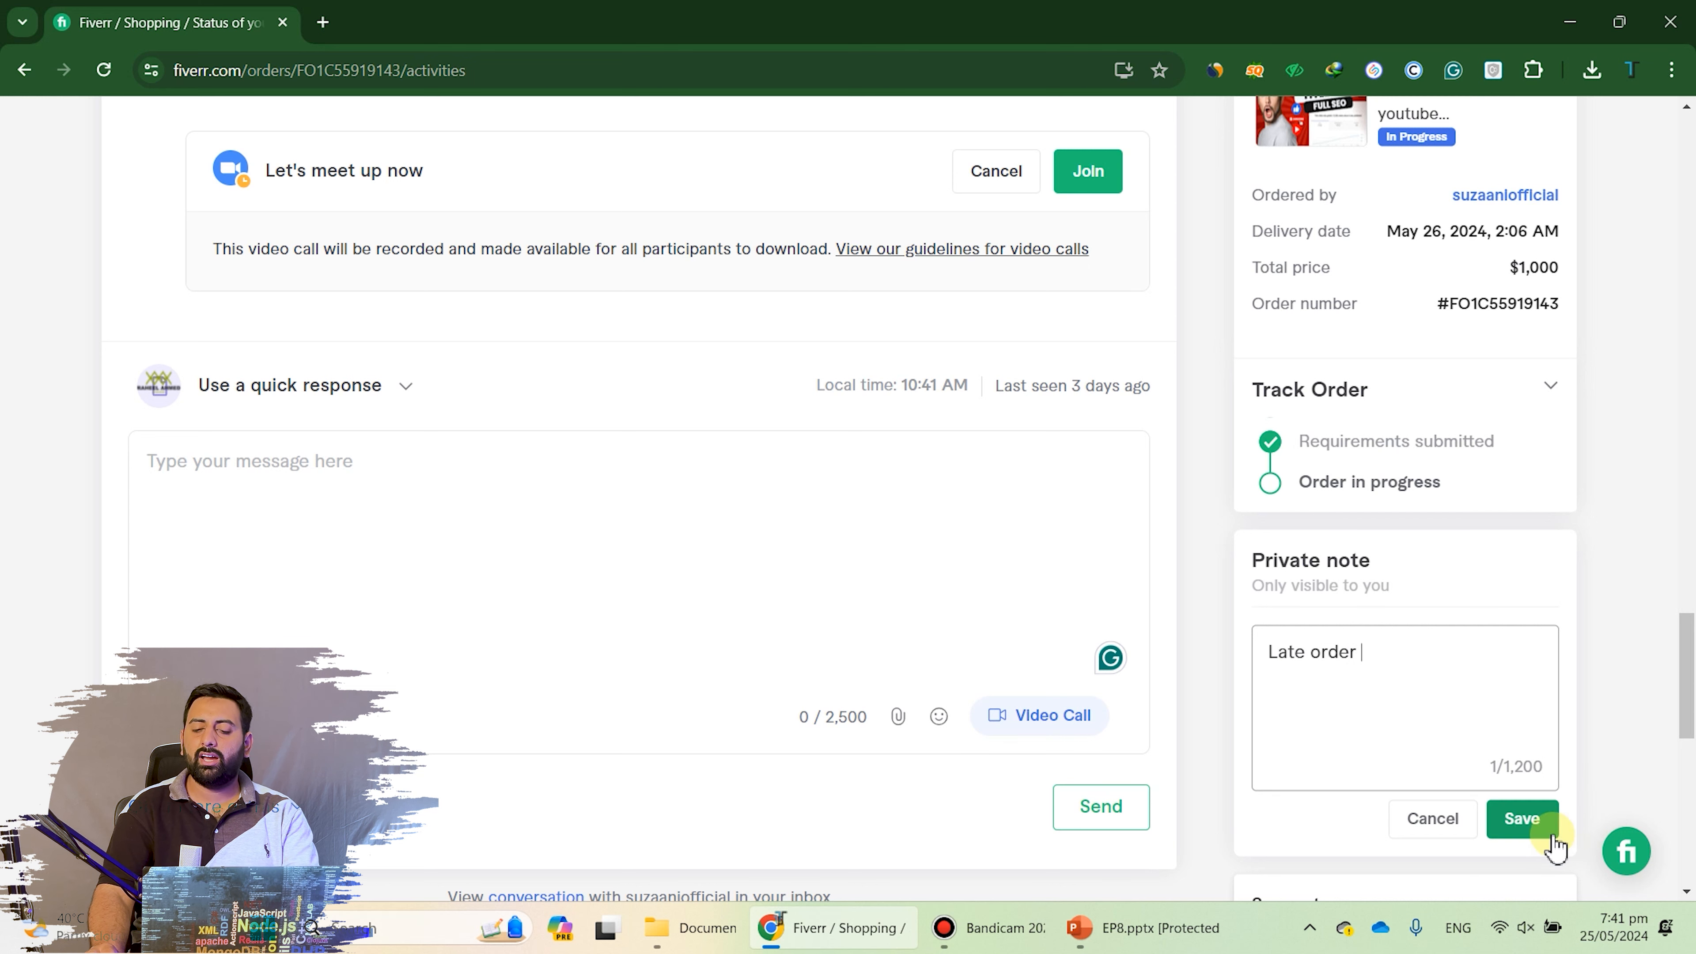
click(1524, 828)
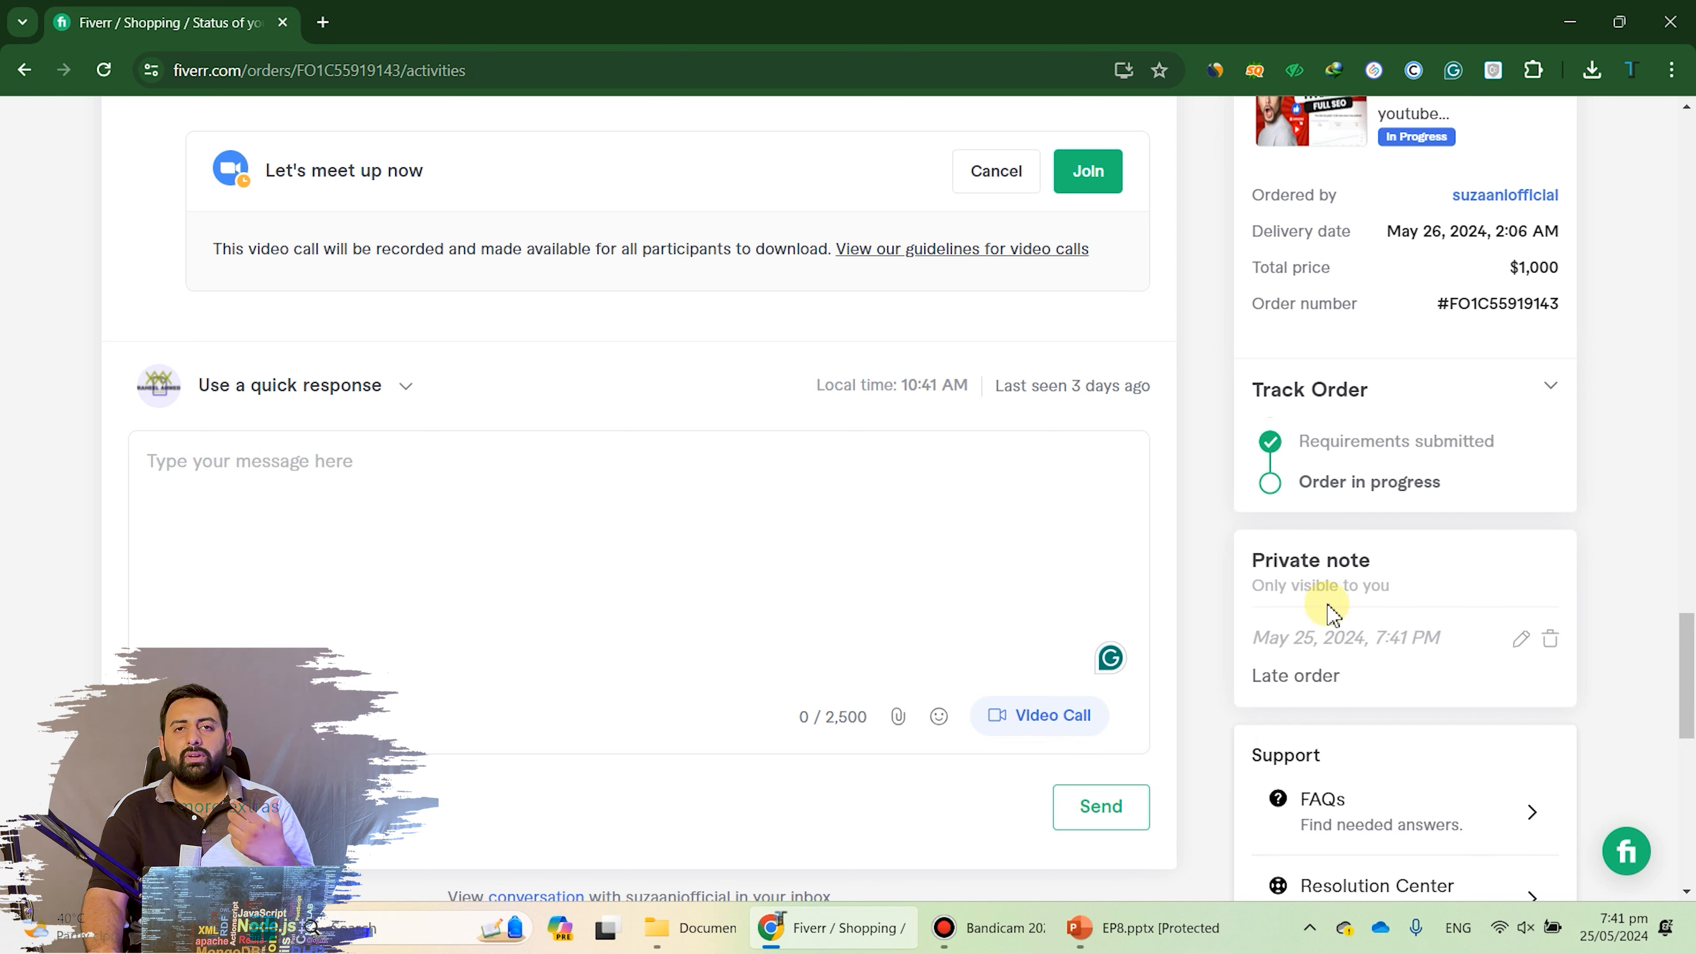
- Start a delivery date extension request for the order and choose May 27, 2024 as the new date
scroll(1444, 661, down, 5)
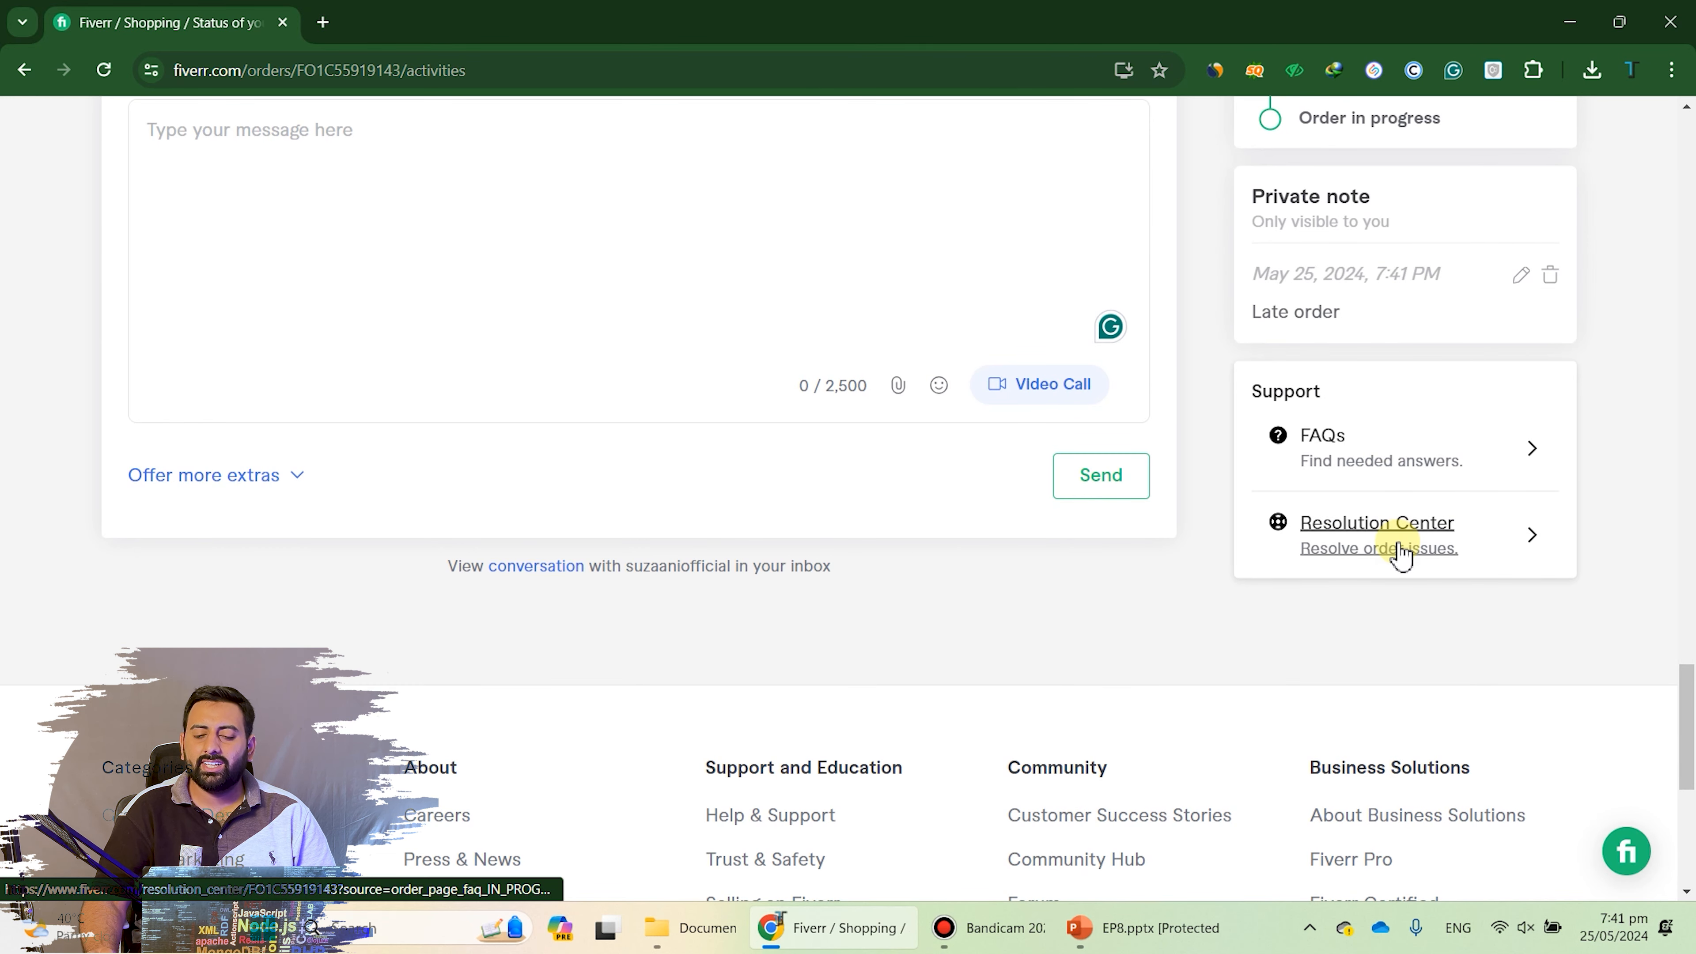
scroll(1398, 544, up, 10)
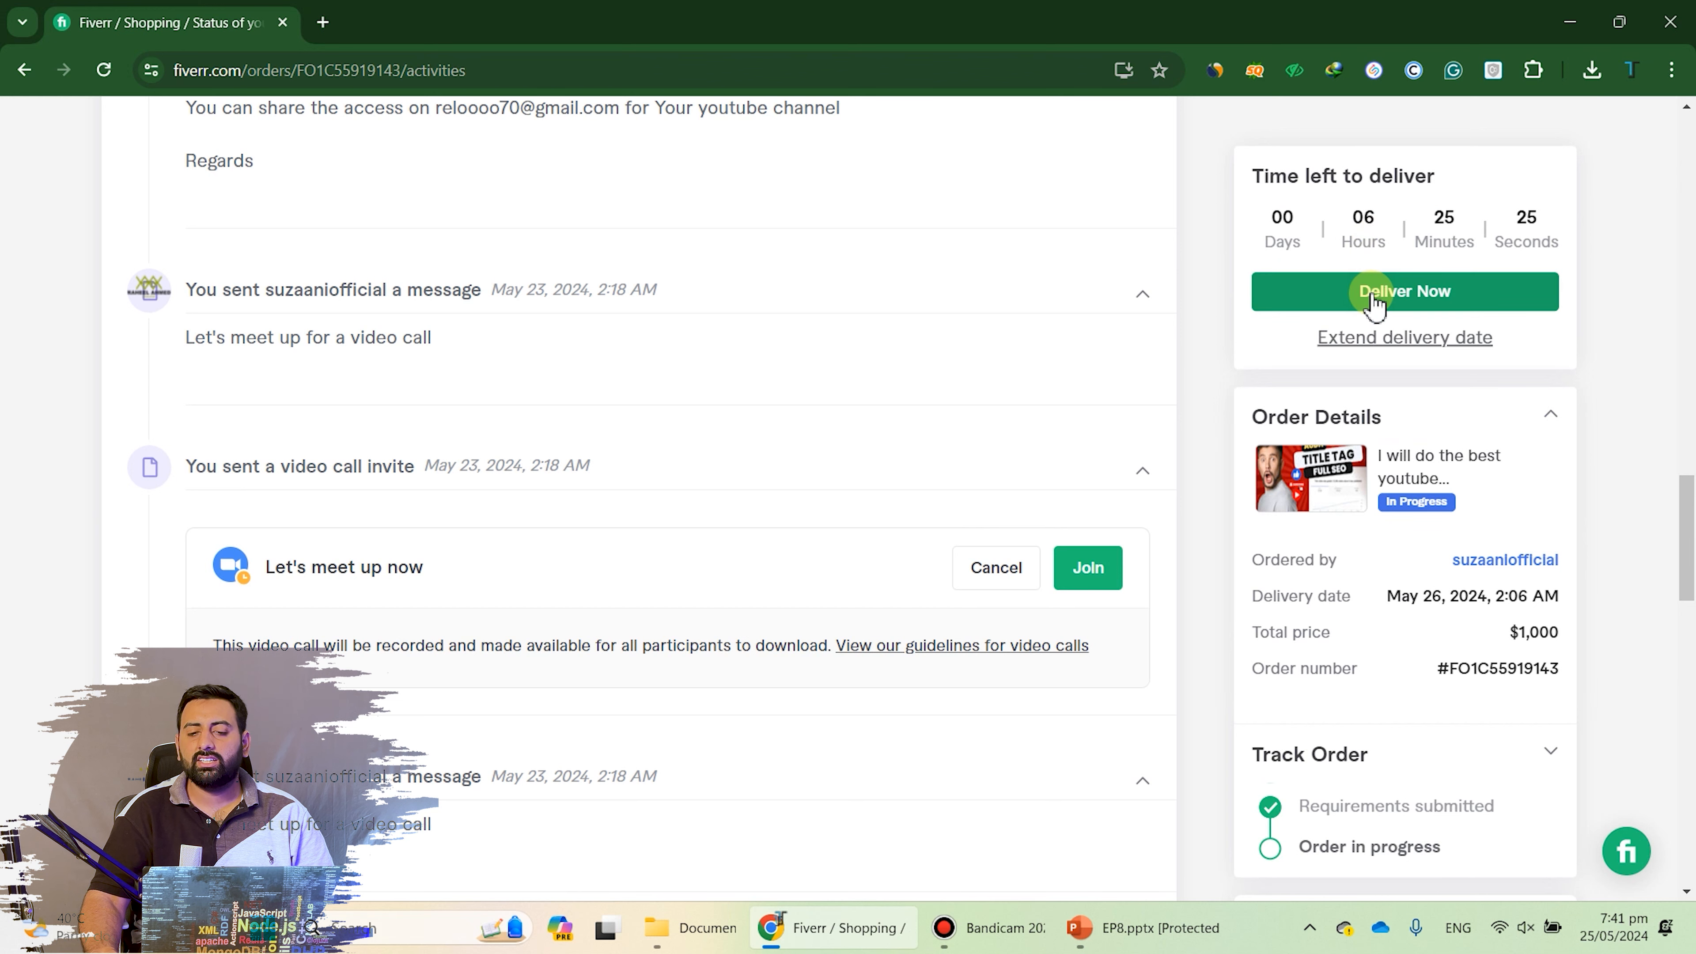
click(1401, 338)
click(627, 400)
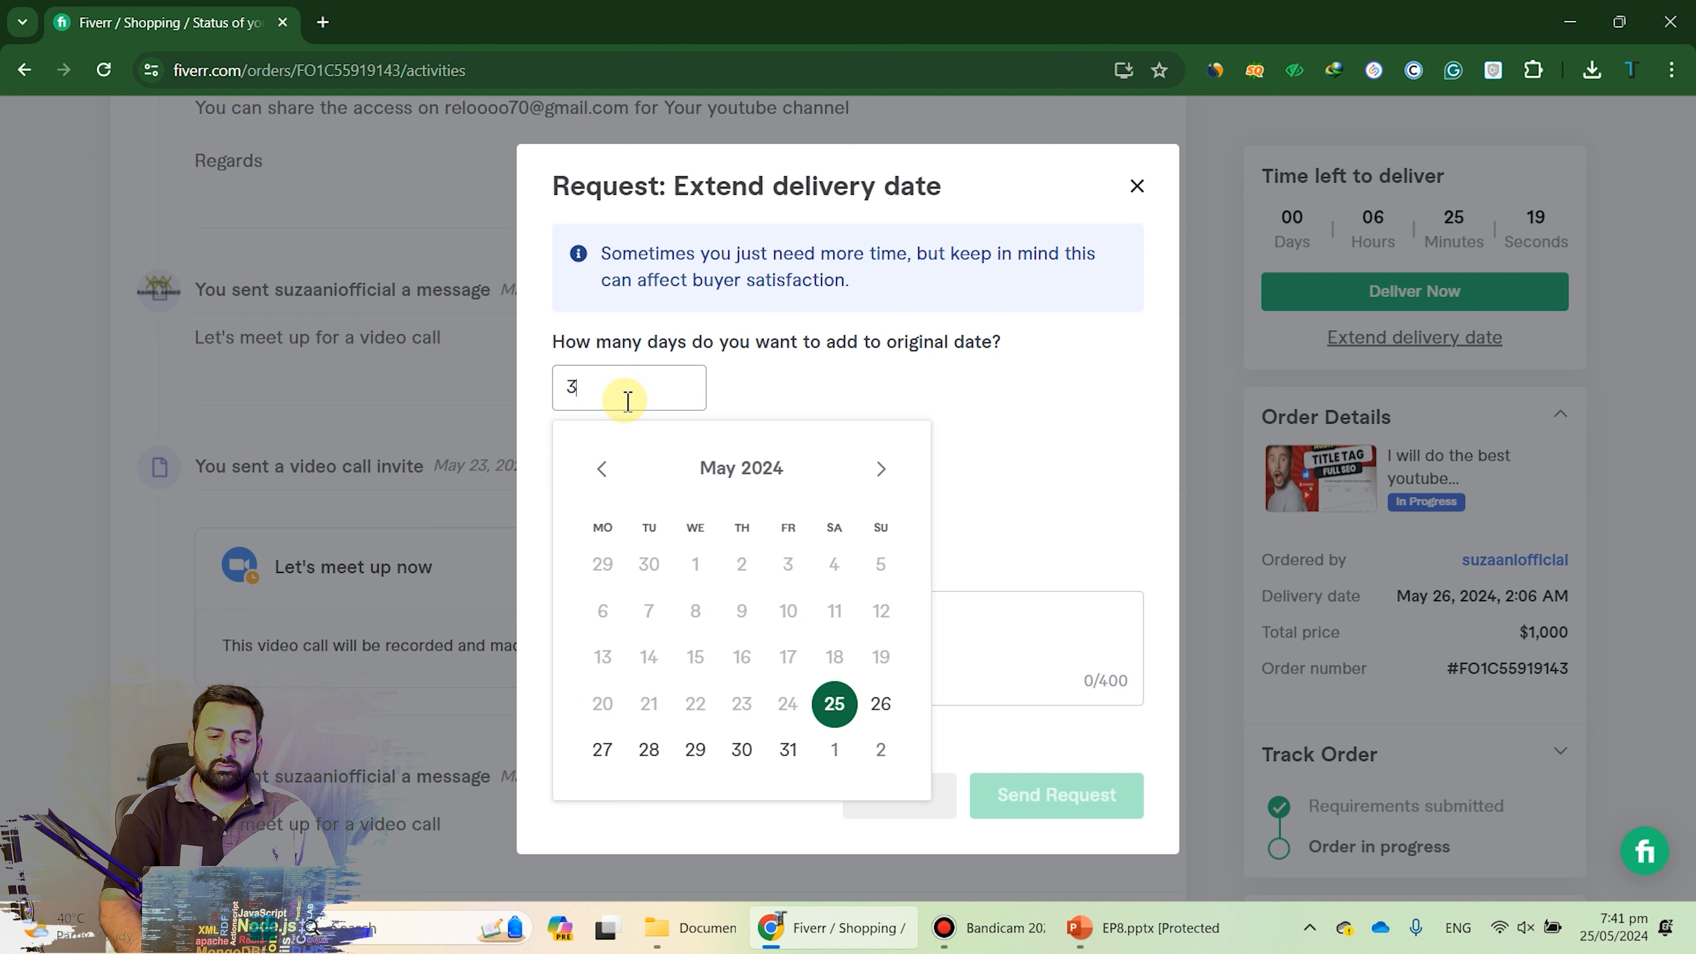
click(602, 749)
- Enter "Work load is high" as the explanation for the buyer and close the extension request without sending it
click(1039, 628)
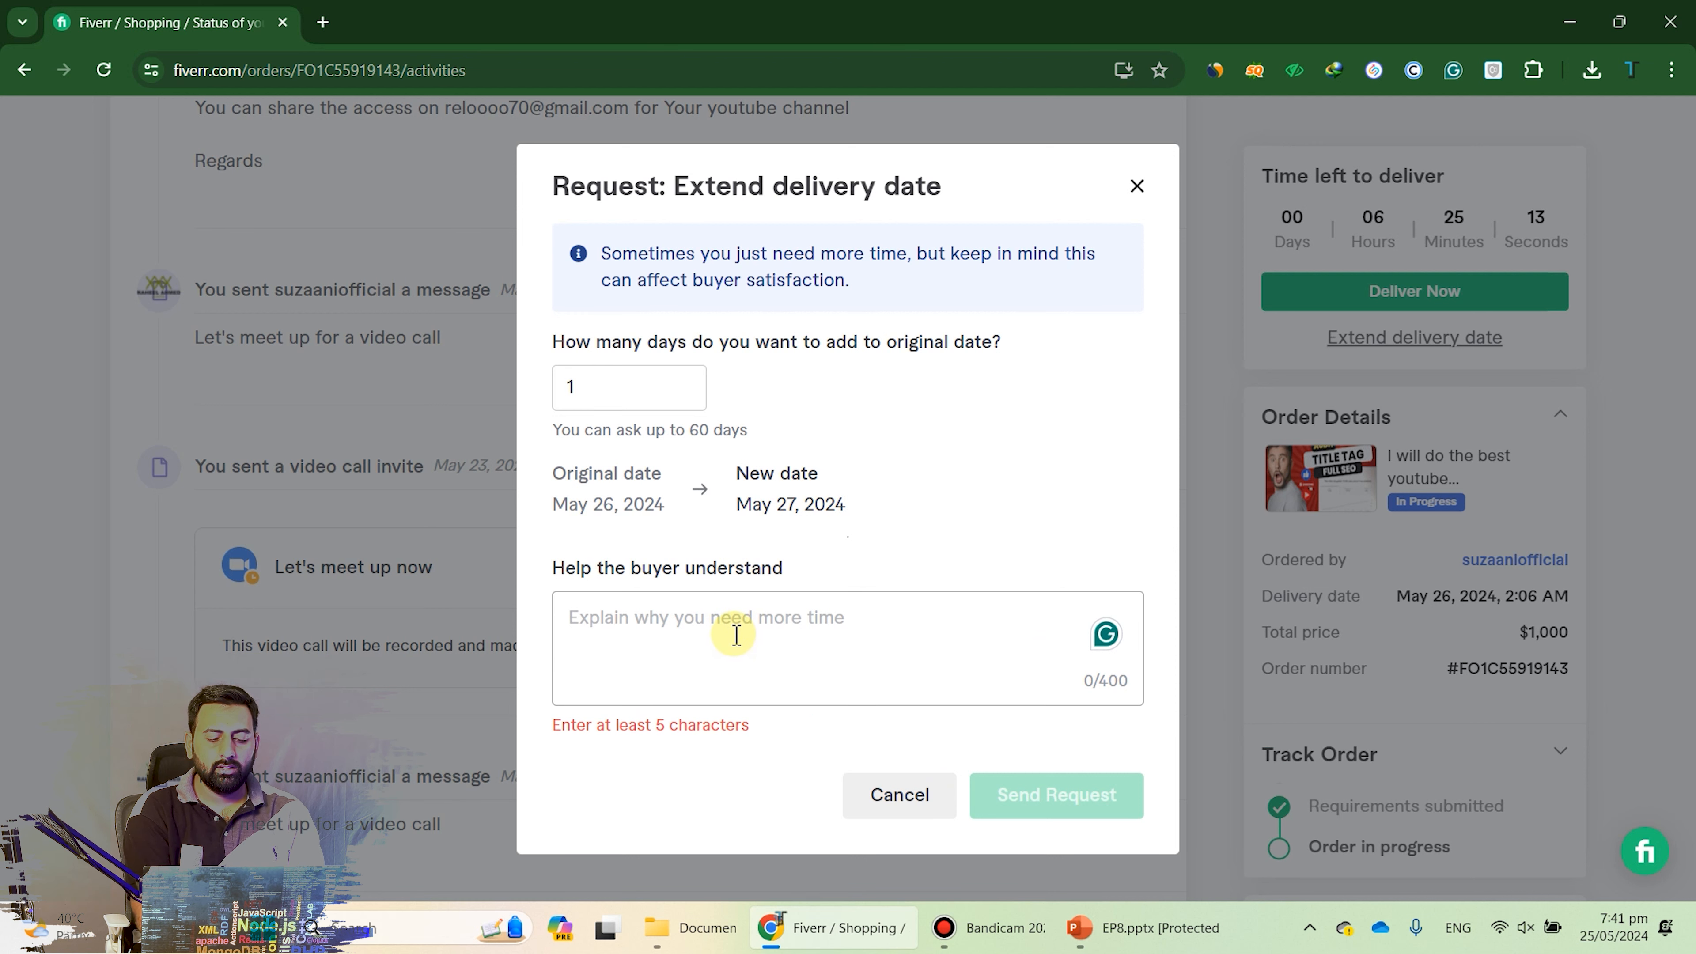
text(Work load i)
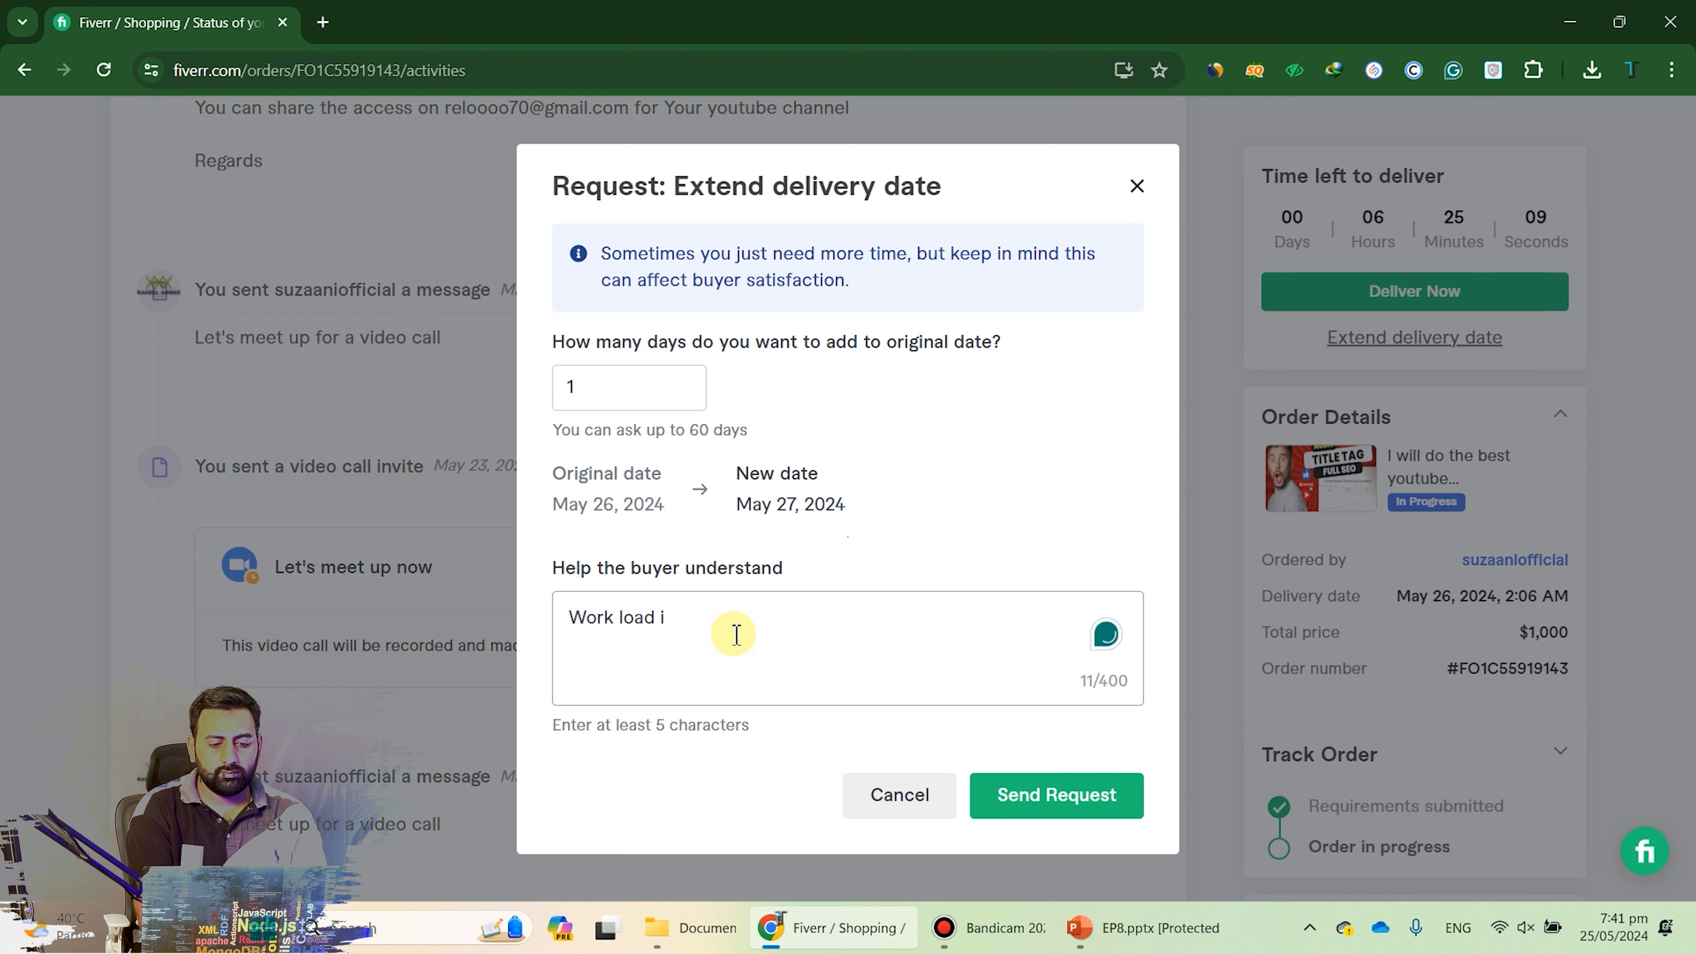
text(s )
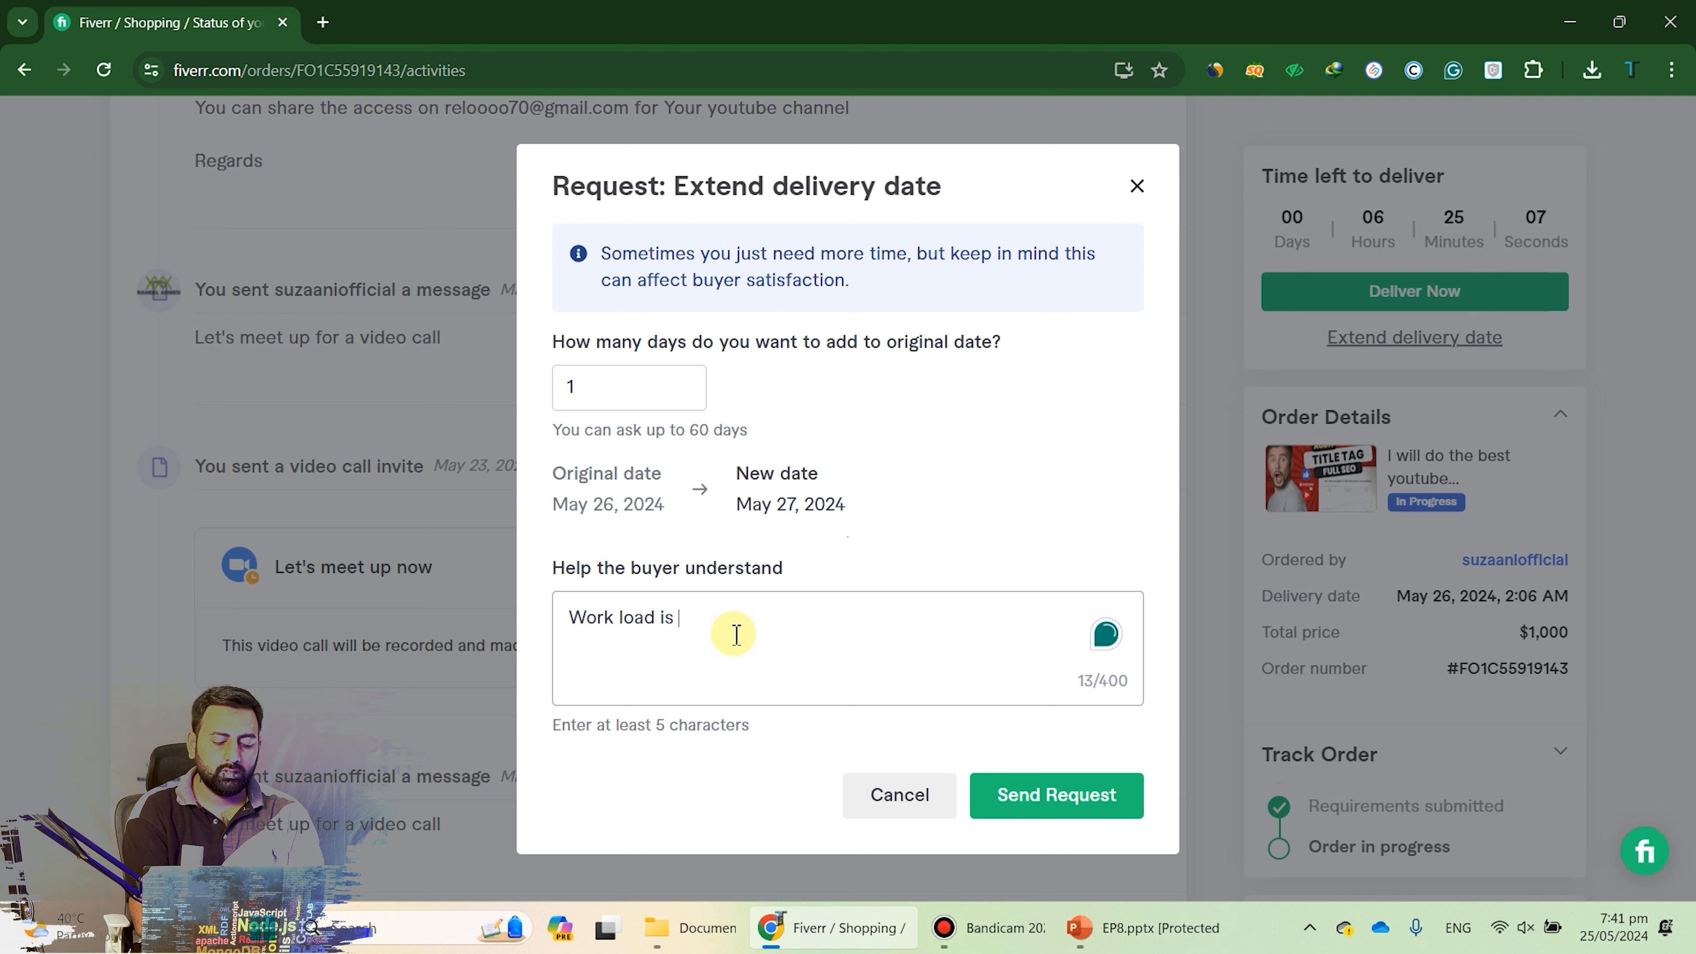
text(high)
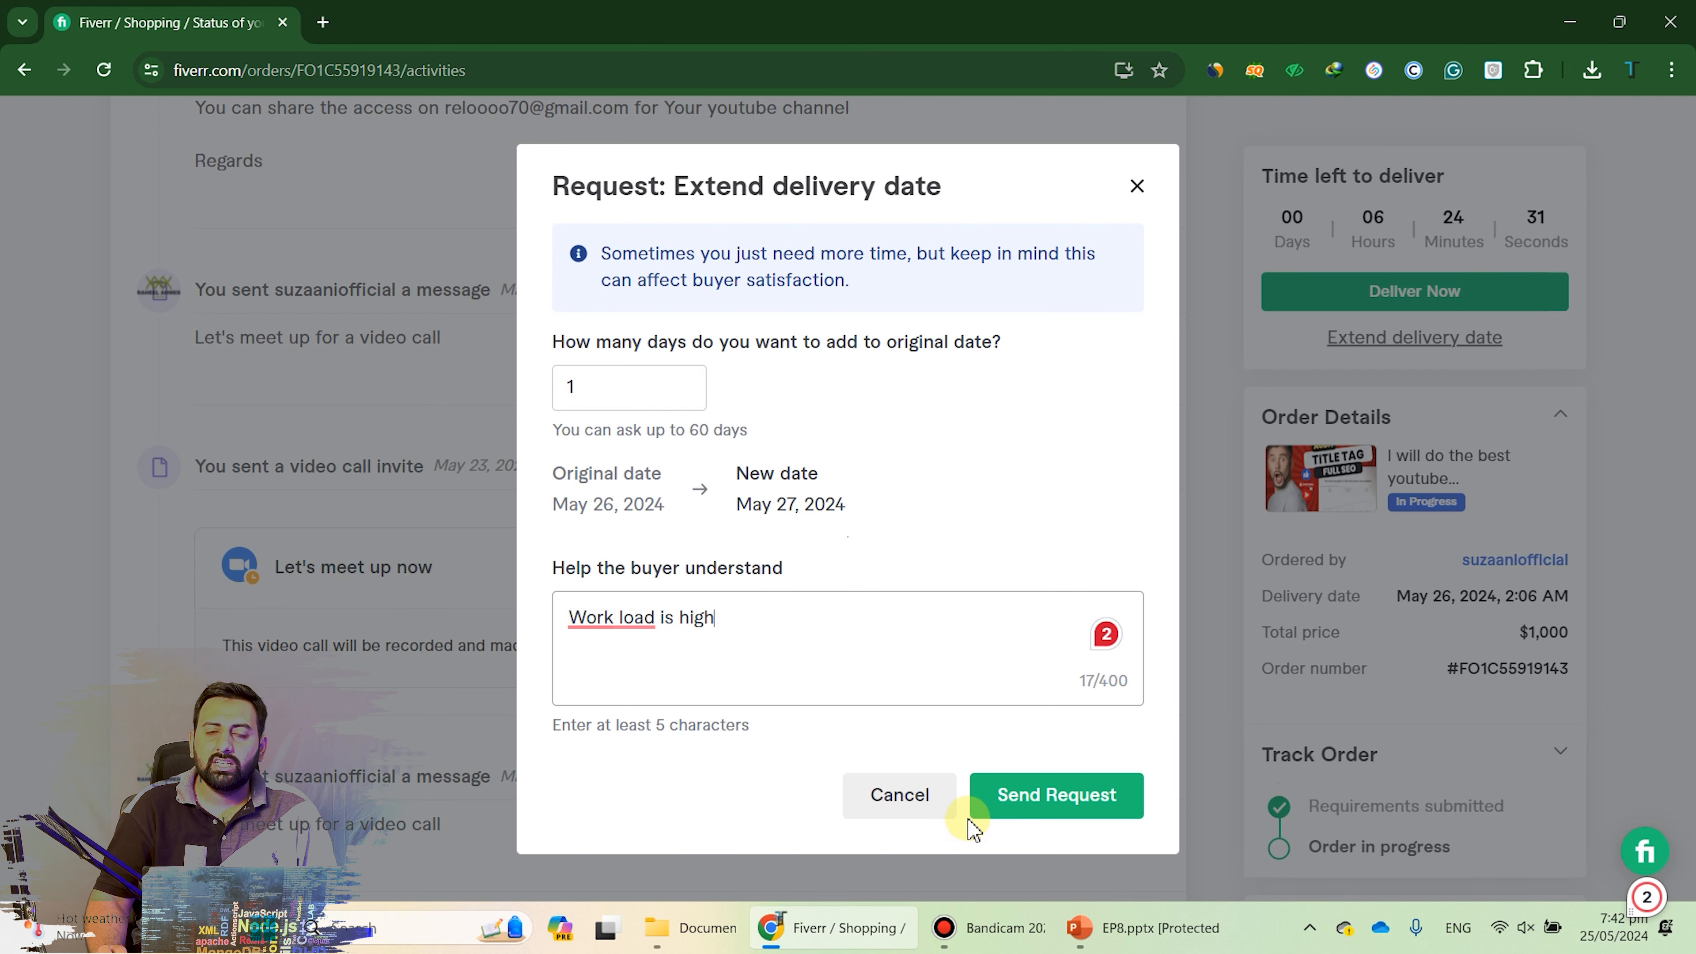
click(1139, 183)
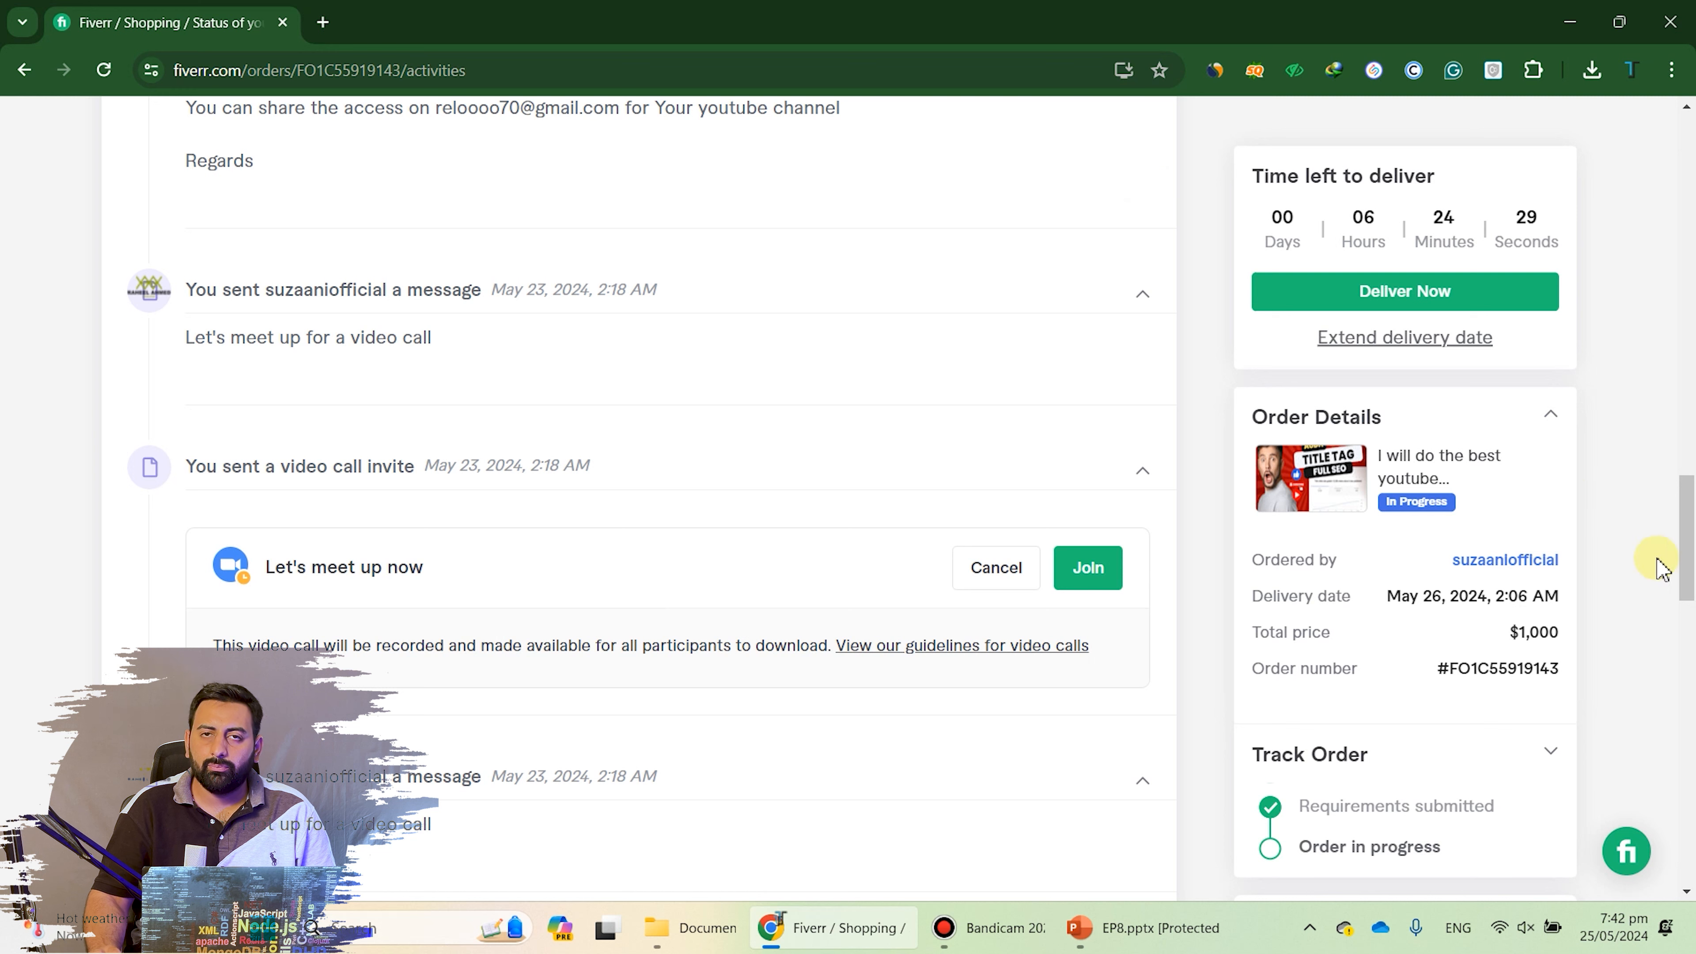
scroll(1376, 334, up, 2)
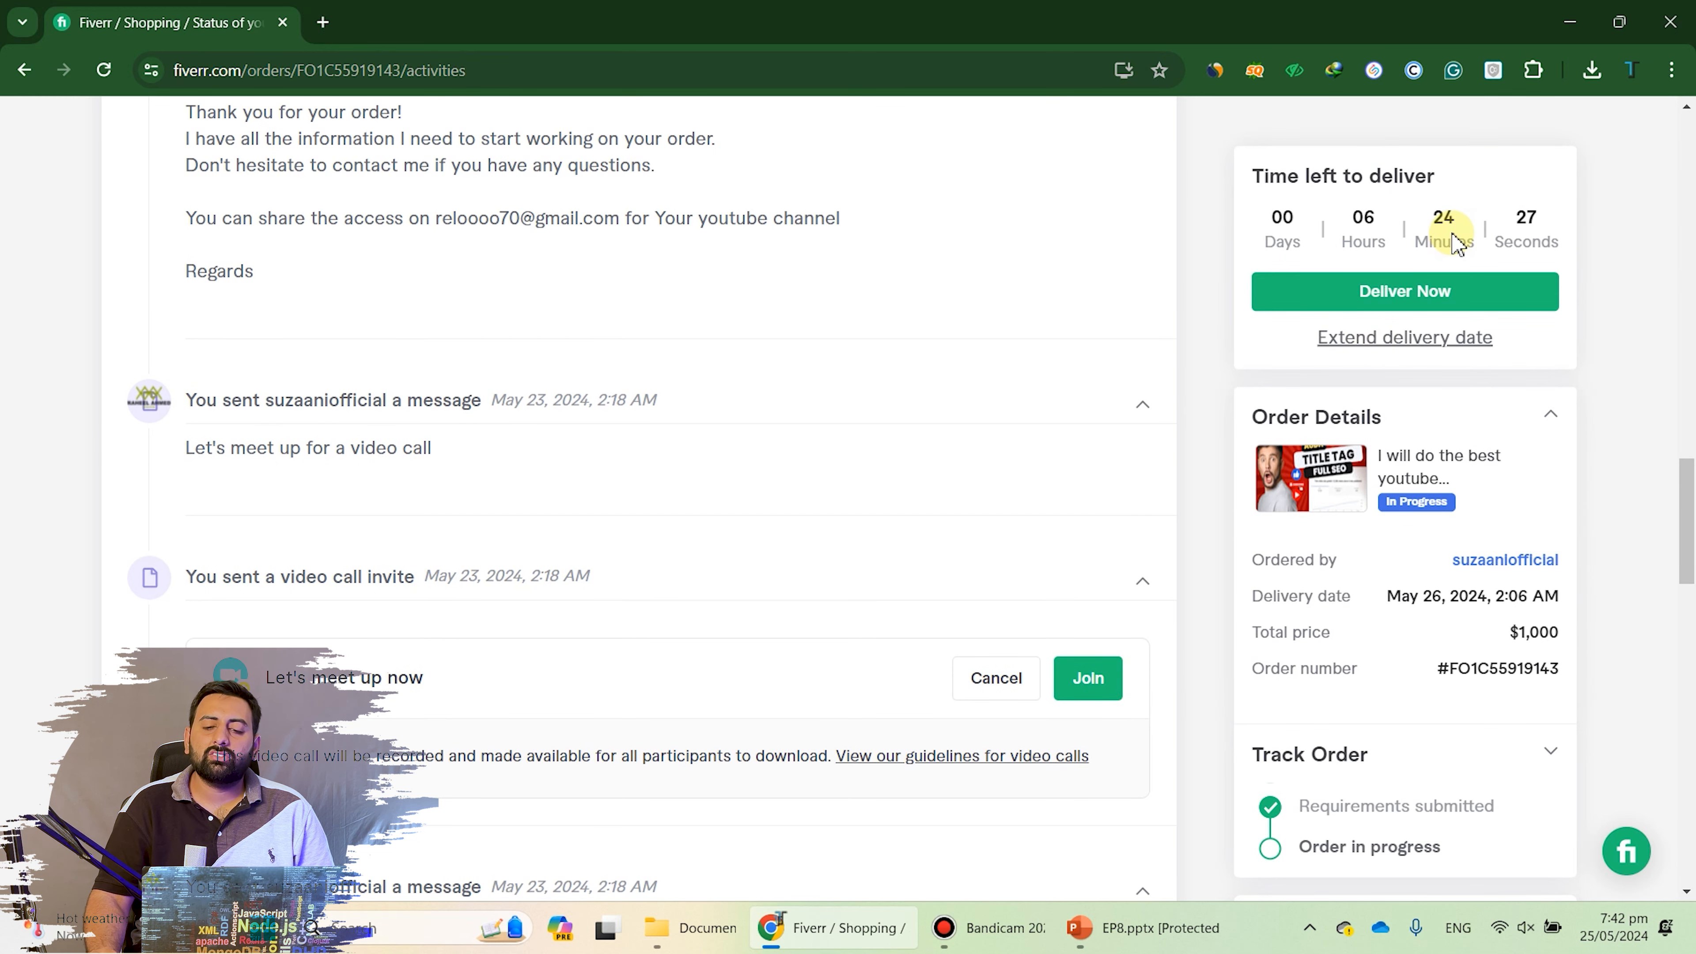
- Enter "jhdvuhduv" in the order's message box without sending it and expand the extras offer beneath it
click(1426, 294)
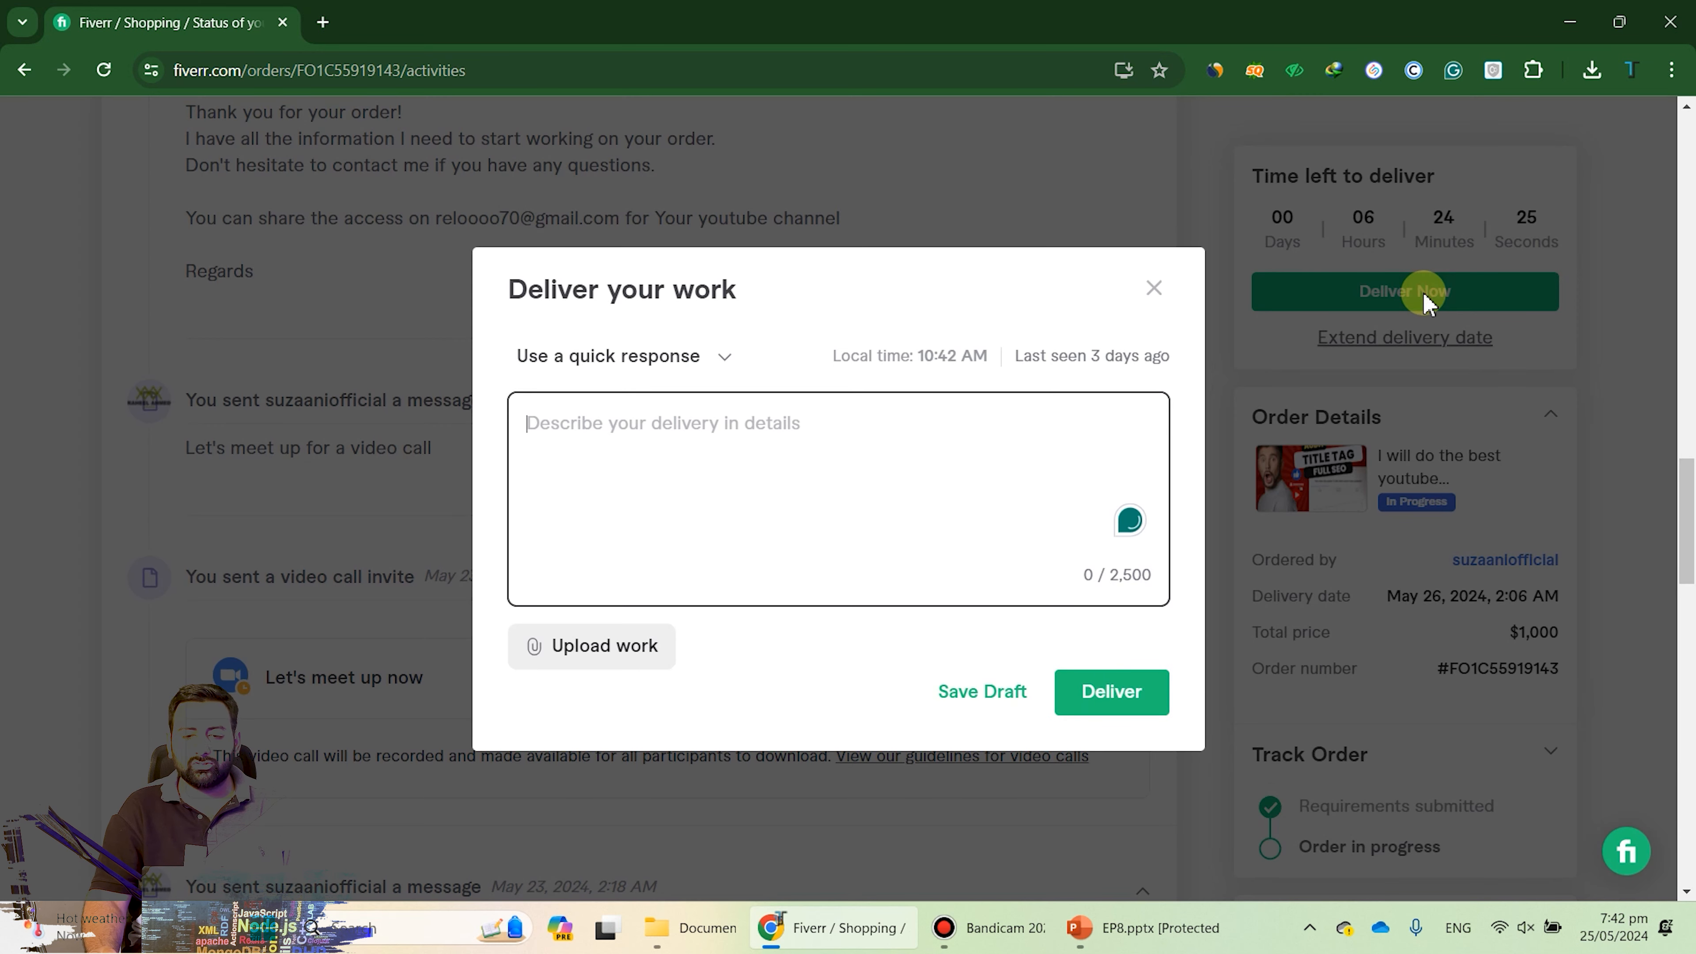
click(1153, 288)
scroll(353, 725, down, 8)
scroll(352, 725, down, 10)
click(409, 466)
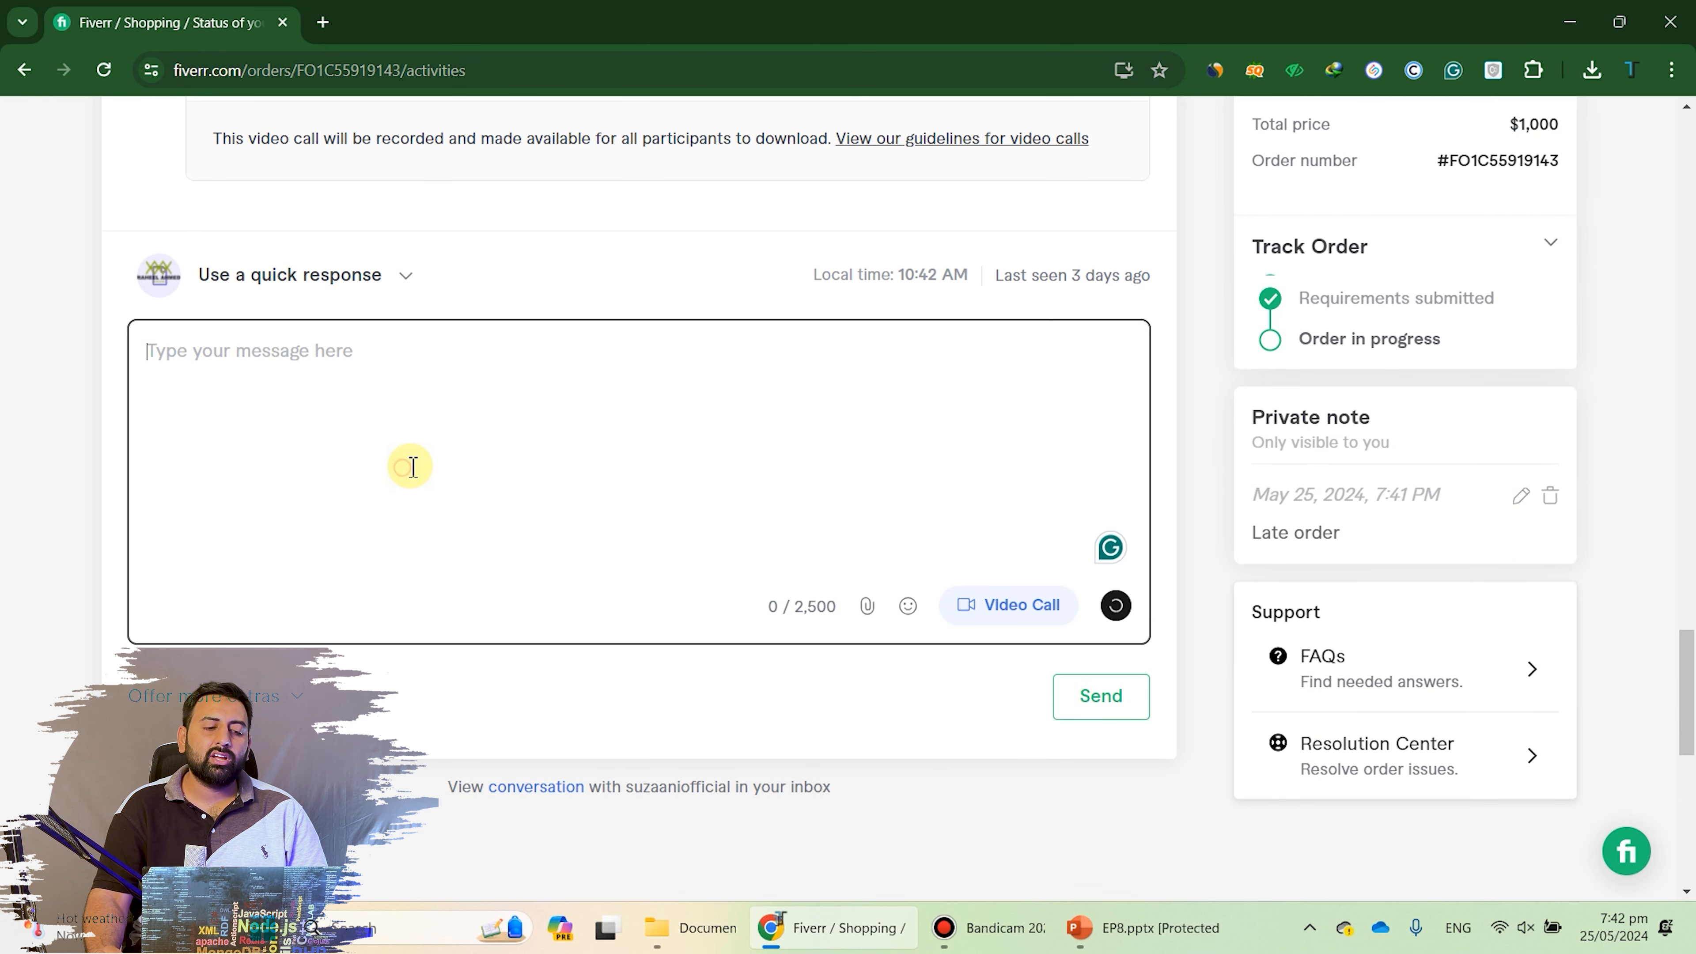
text(jhdvuhduv)
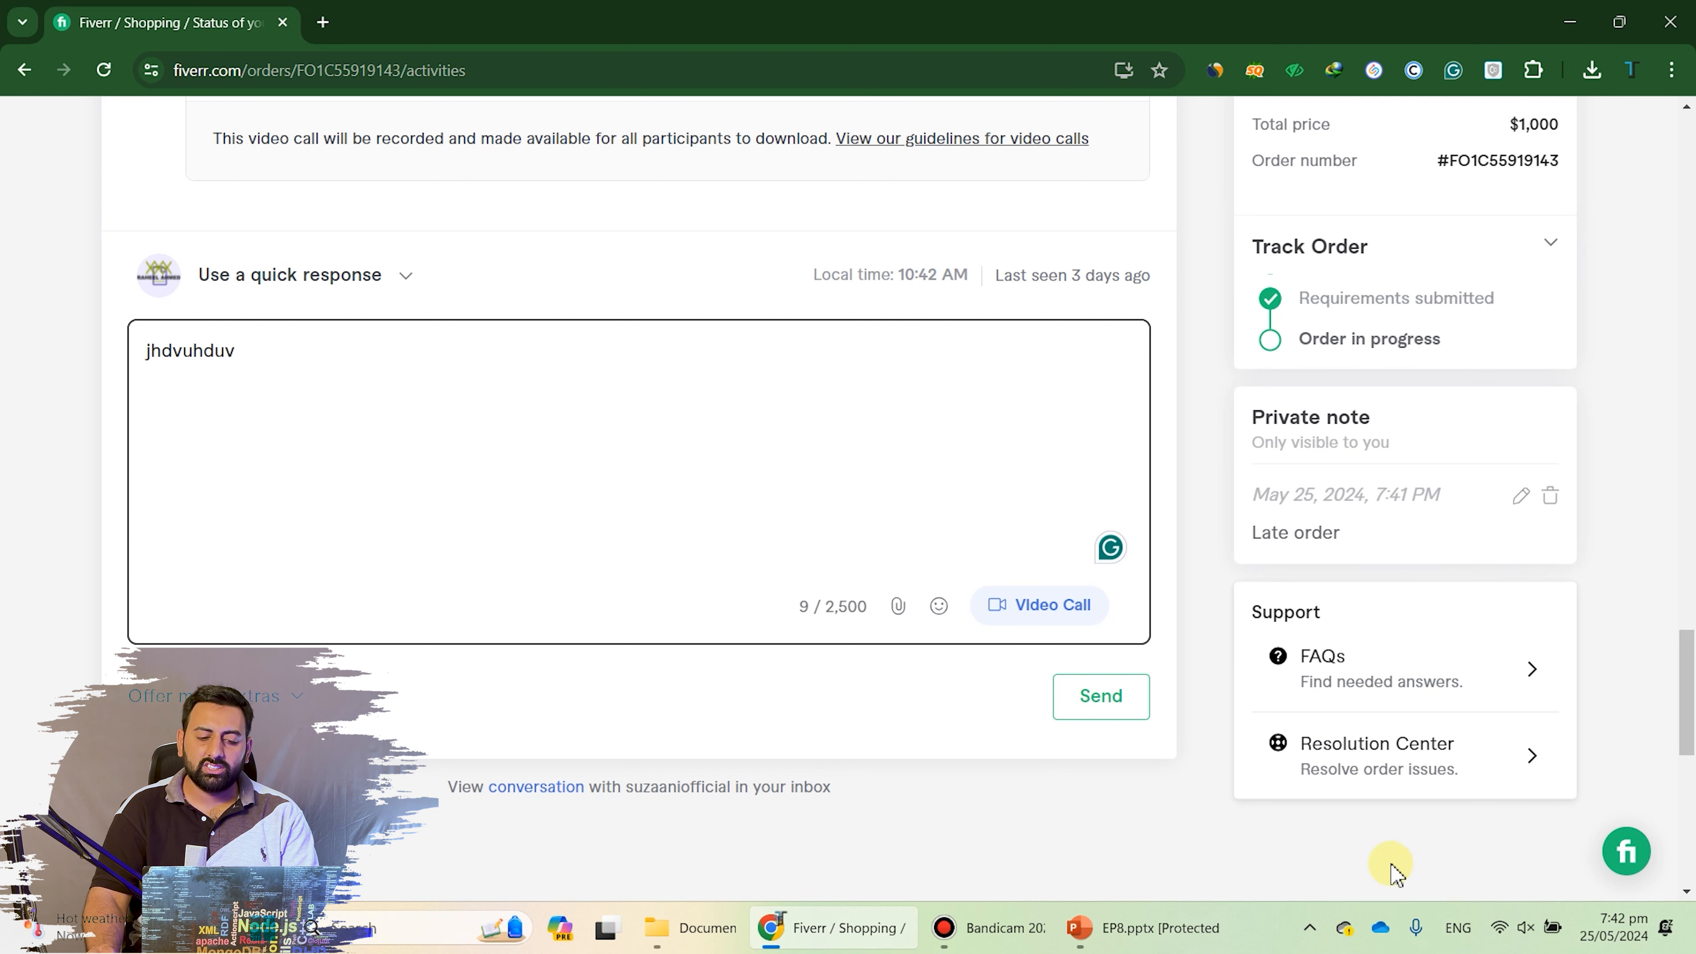
click(1040, 614)
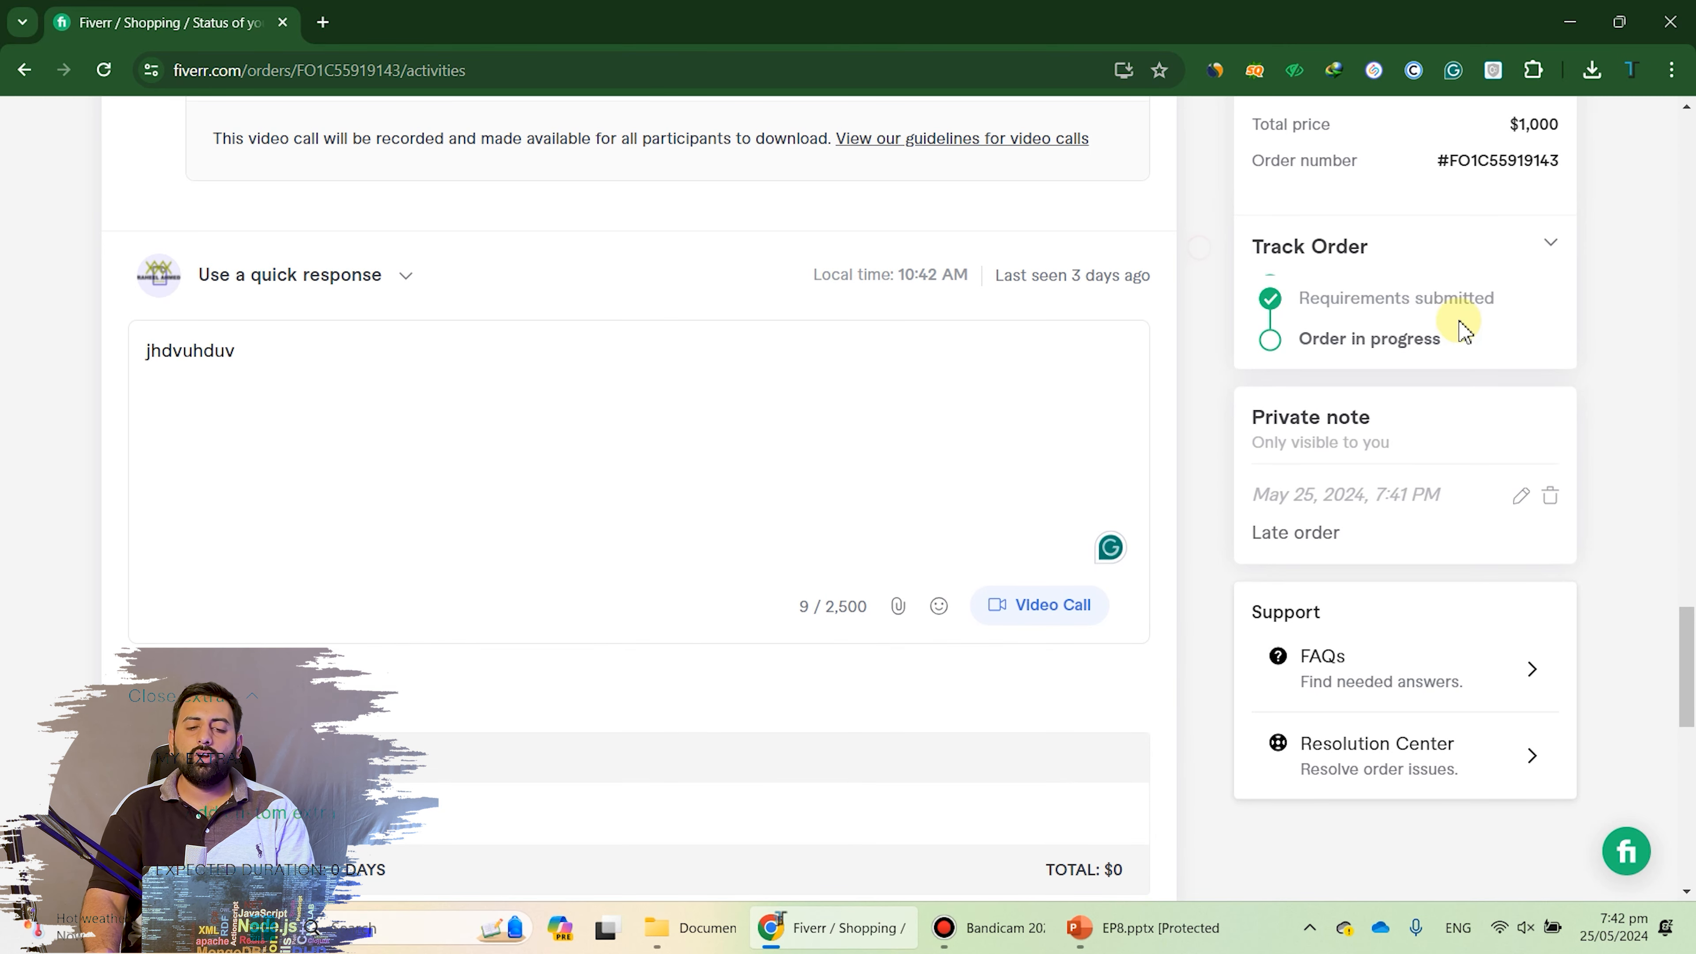
- Start delivering the order and write "Hi dear" and "Here is you delivery" as the delivery description
scroll(1458, 324, up, 5)
click(1437, 294)
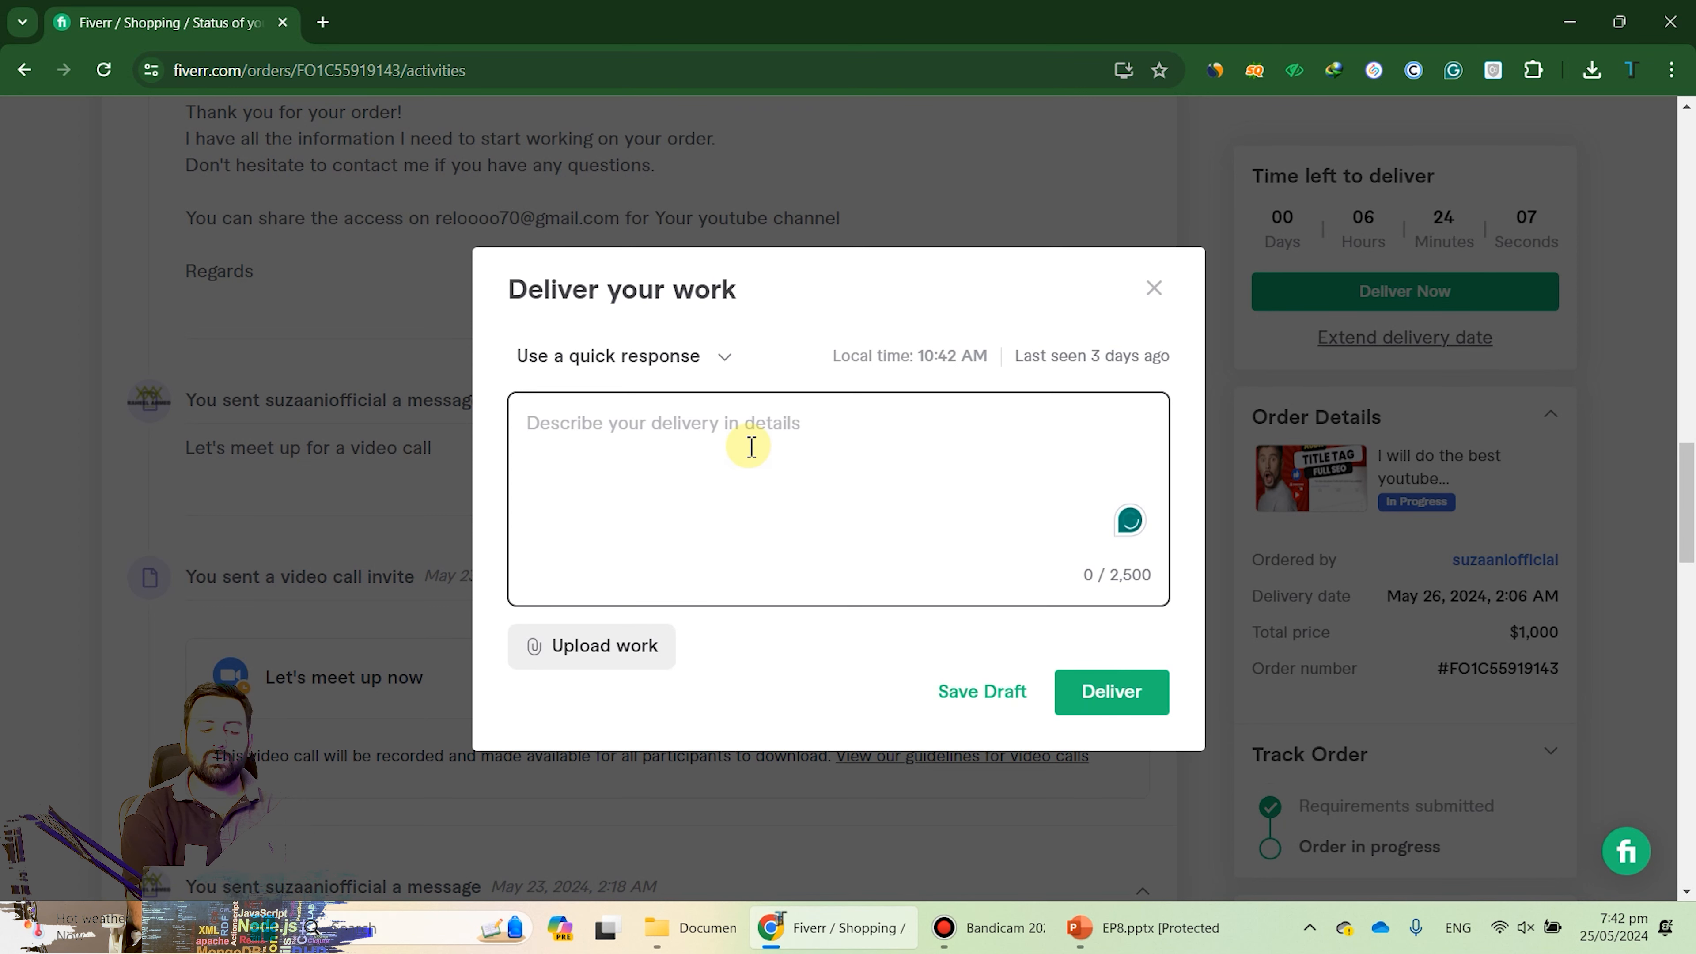
text(vifsh)
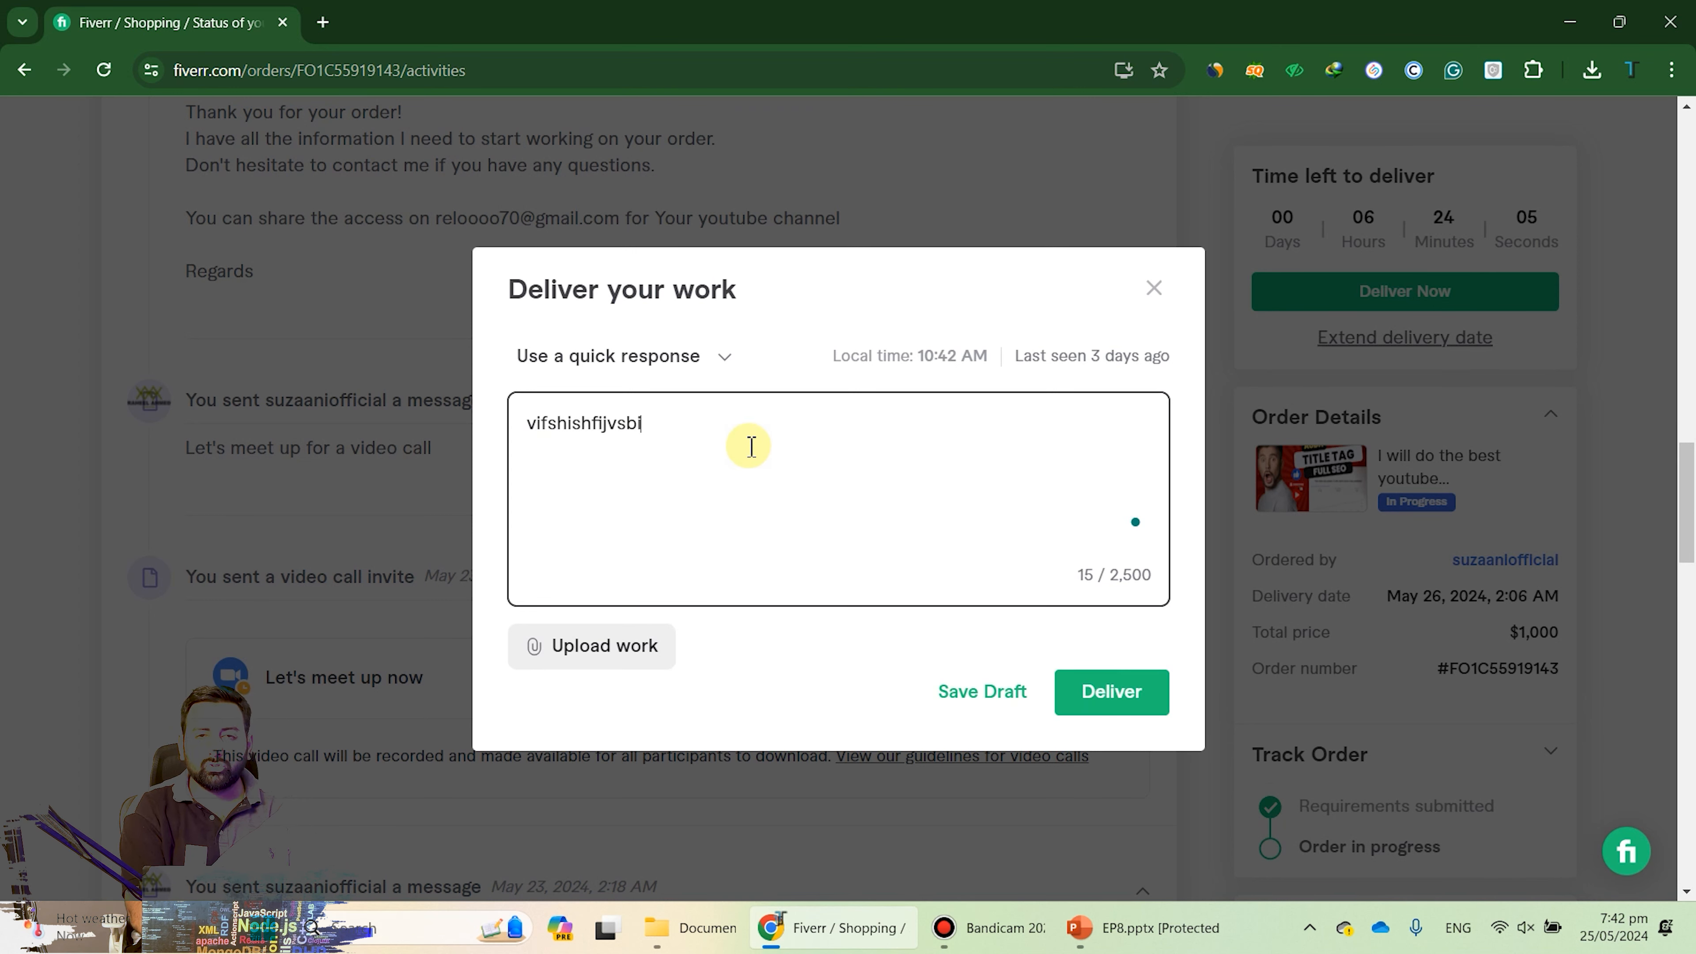
text(ishfijvsbi)
key(ctrl+a)
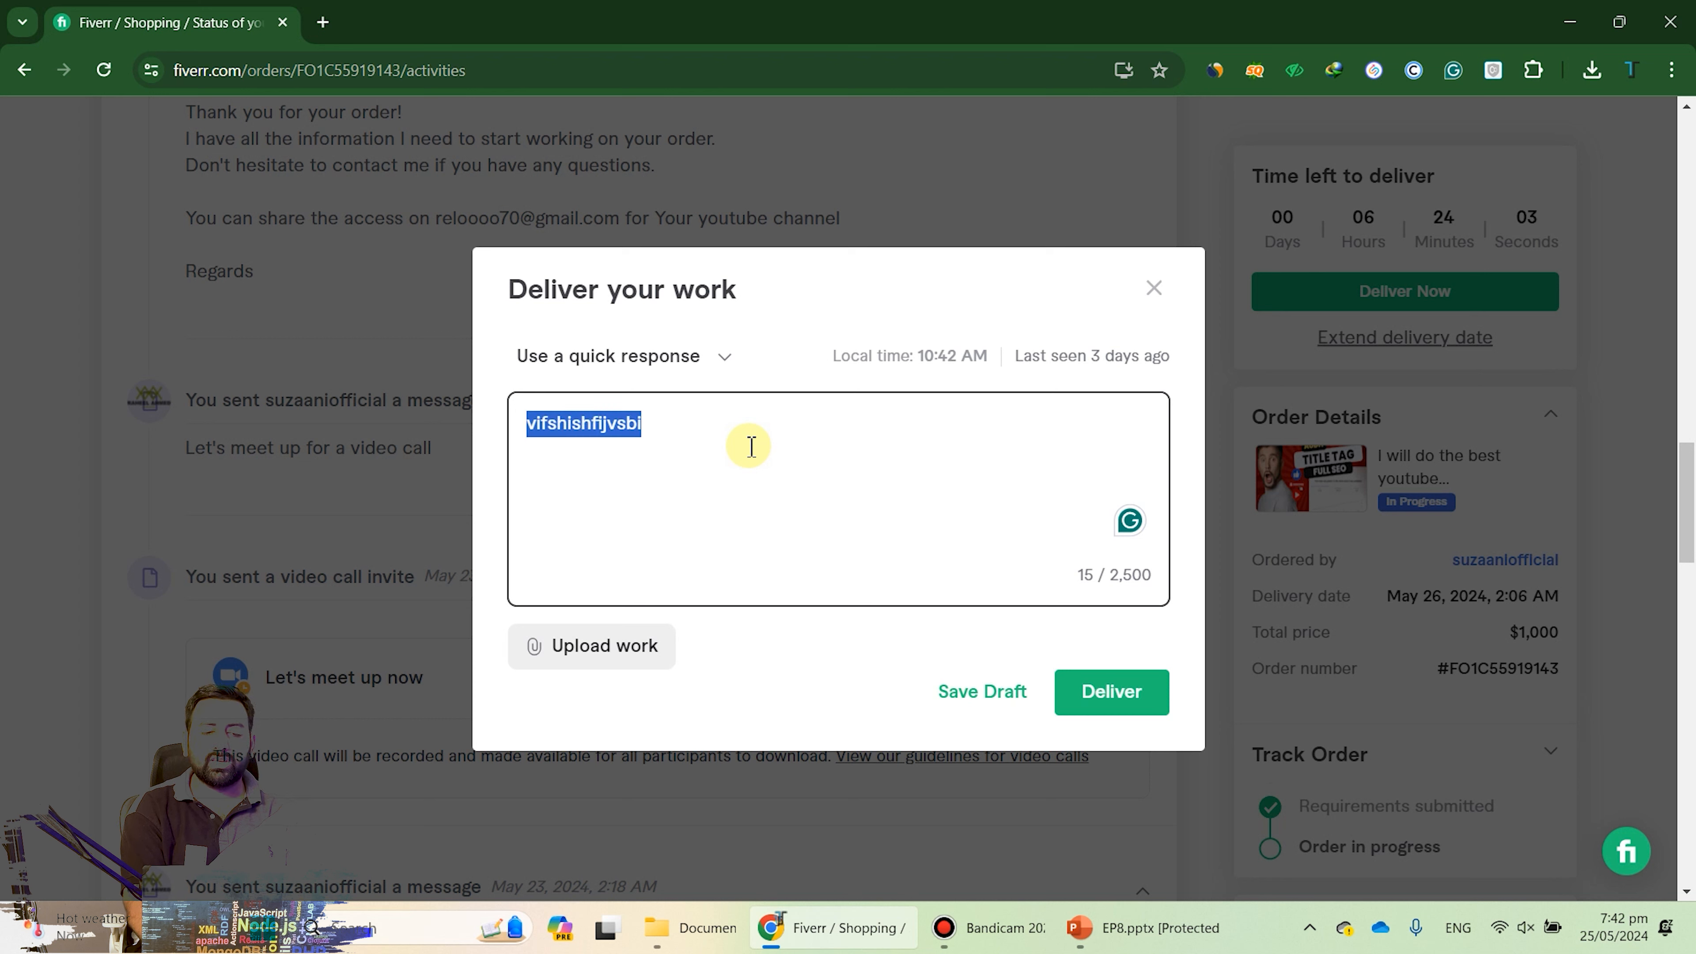
key(BackSpace)
text(Here is you de)
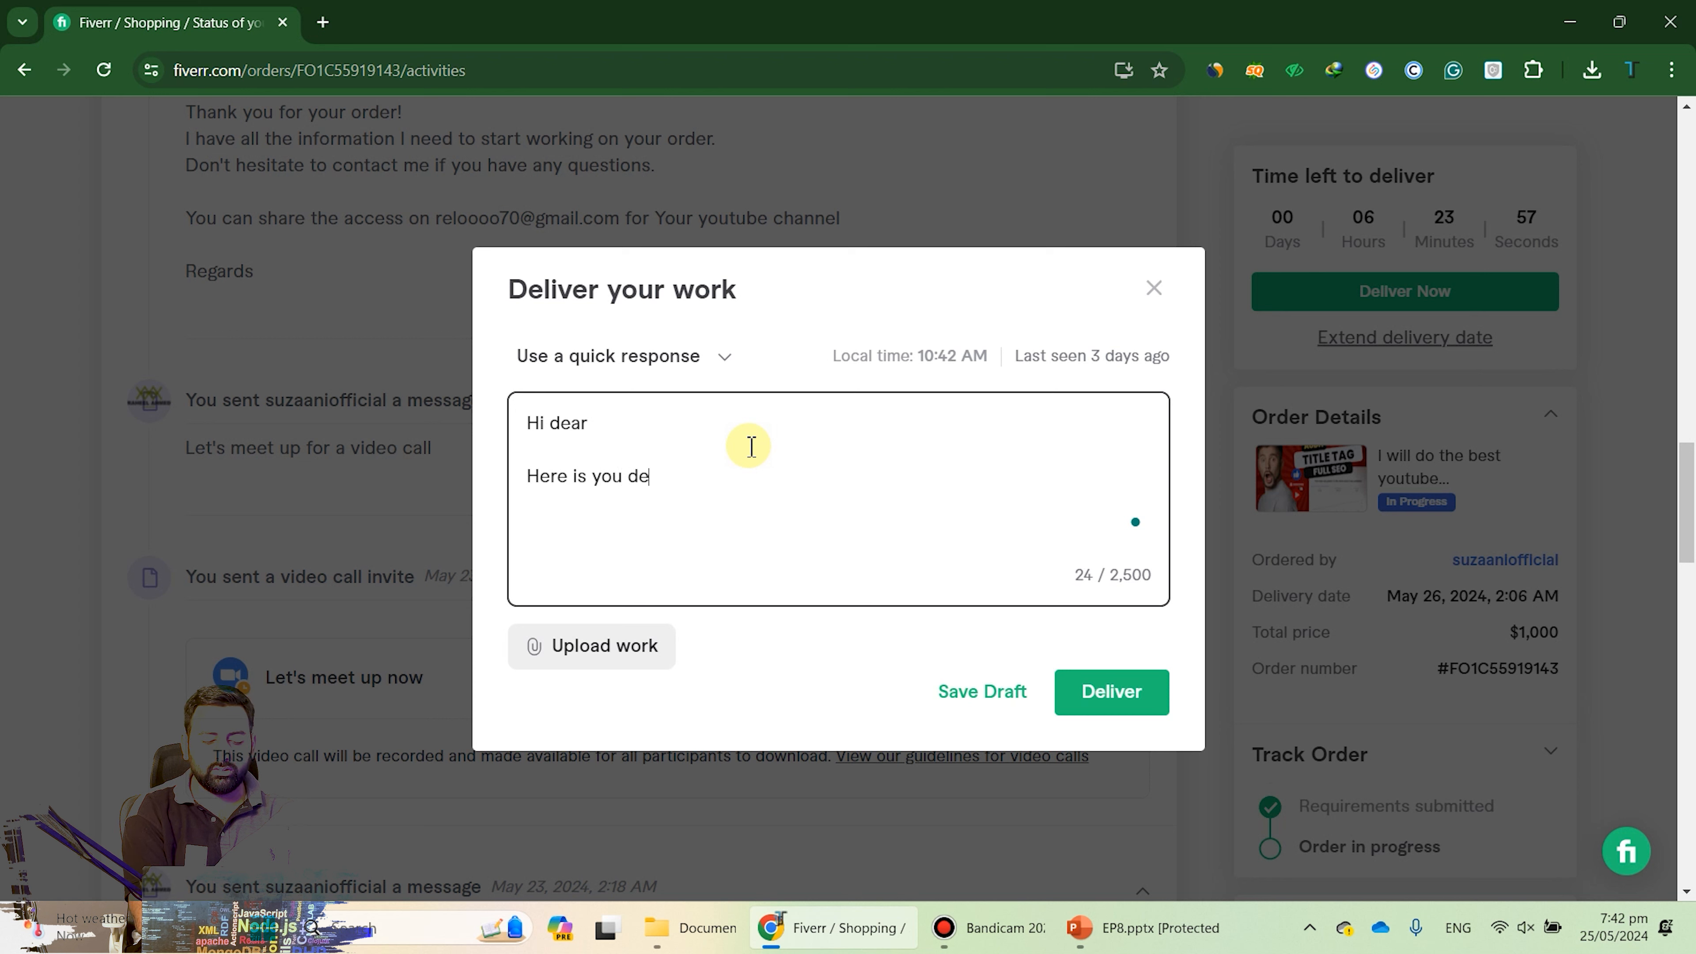
text(ry)
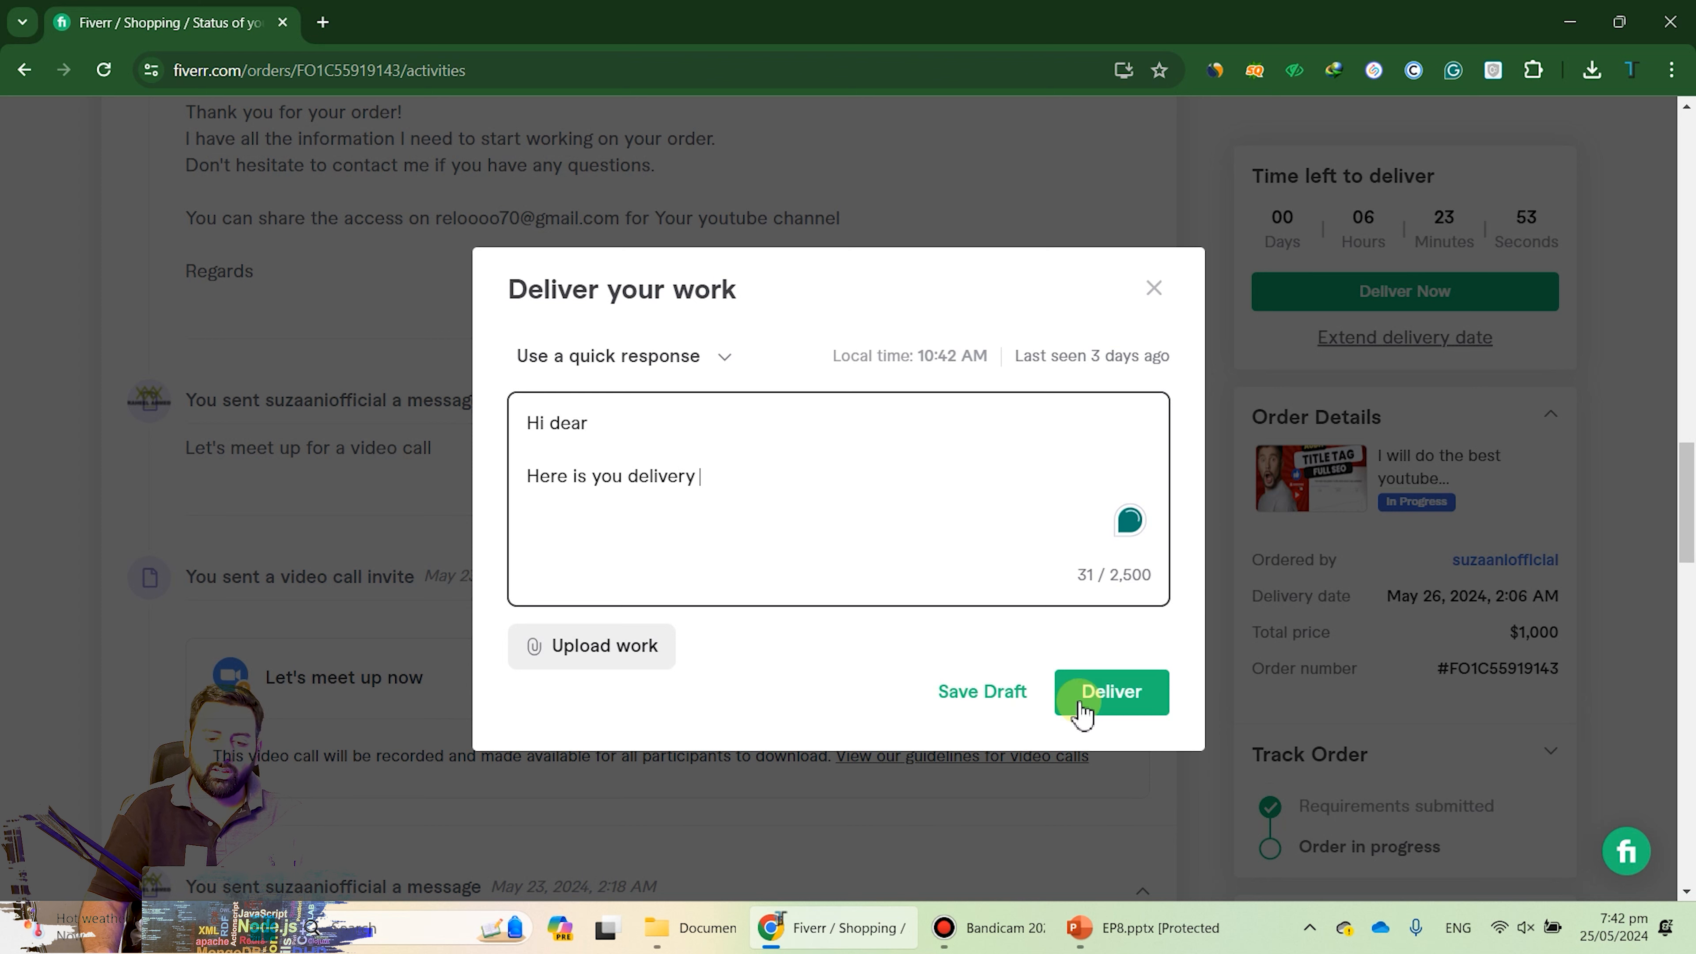
- Open the file chooser for uploading work, dismiss it and close the delivery form without delivering
click(617, 648)
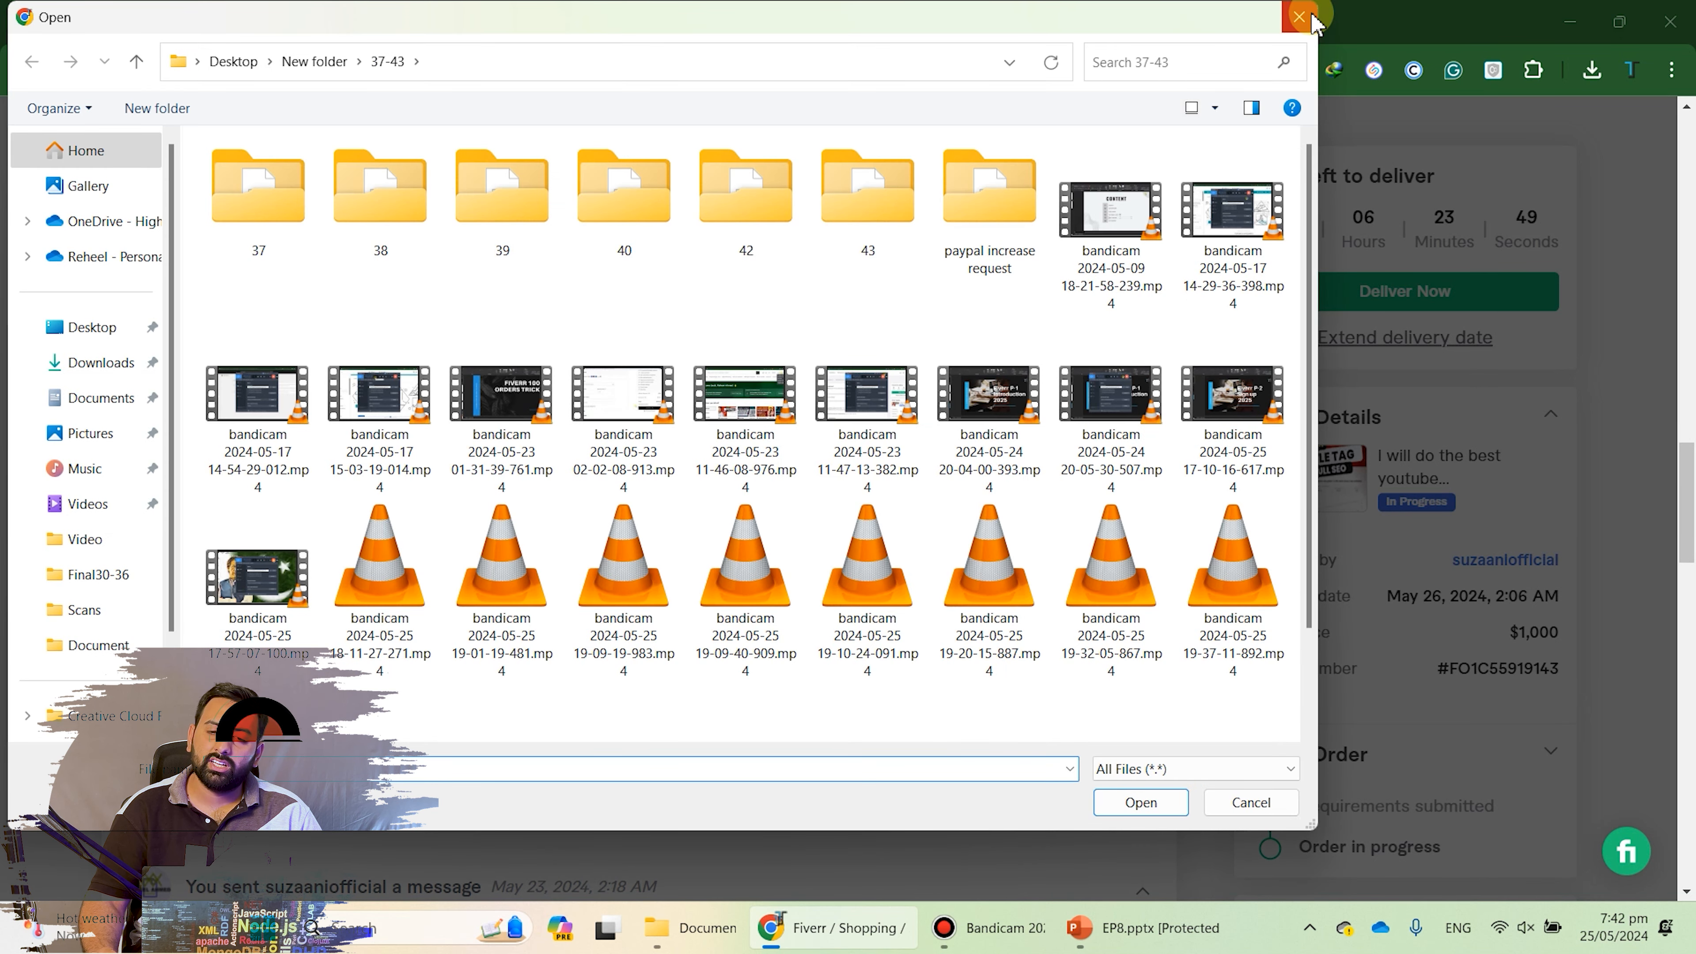
click(1312, 15)
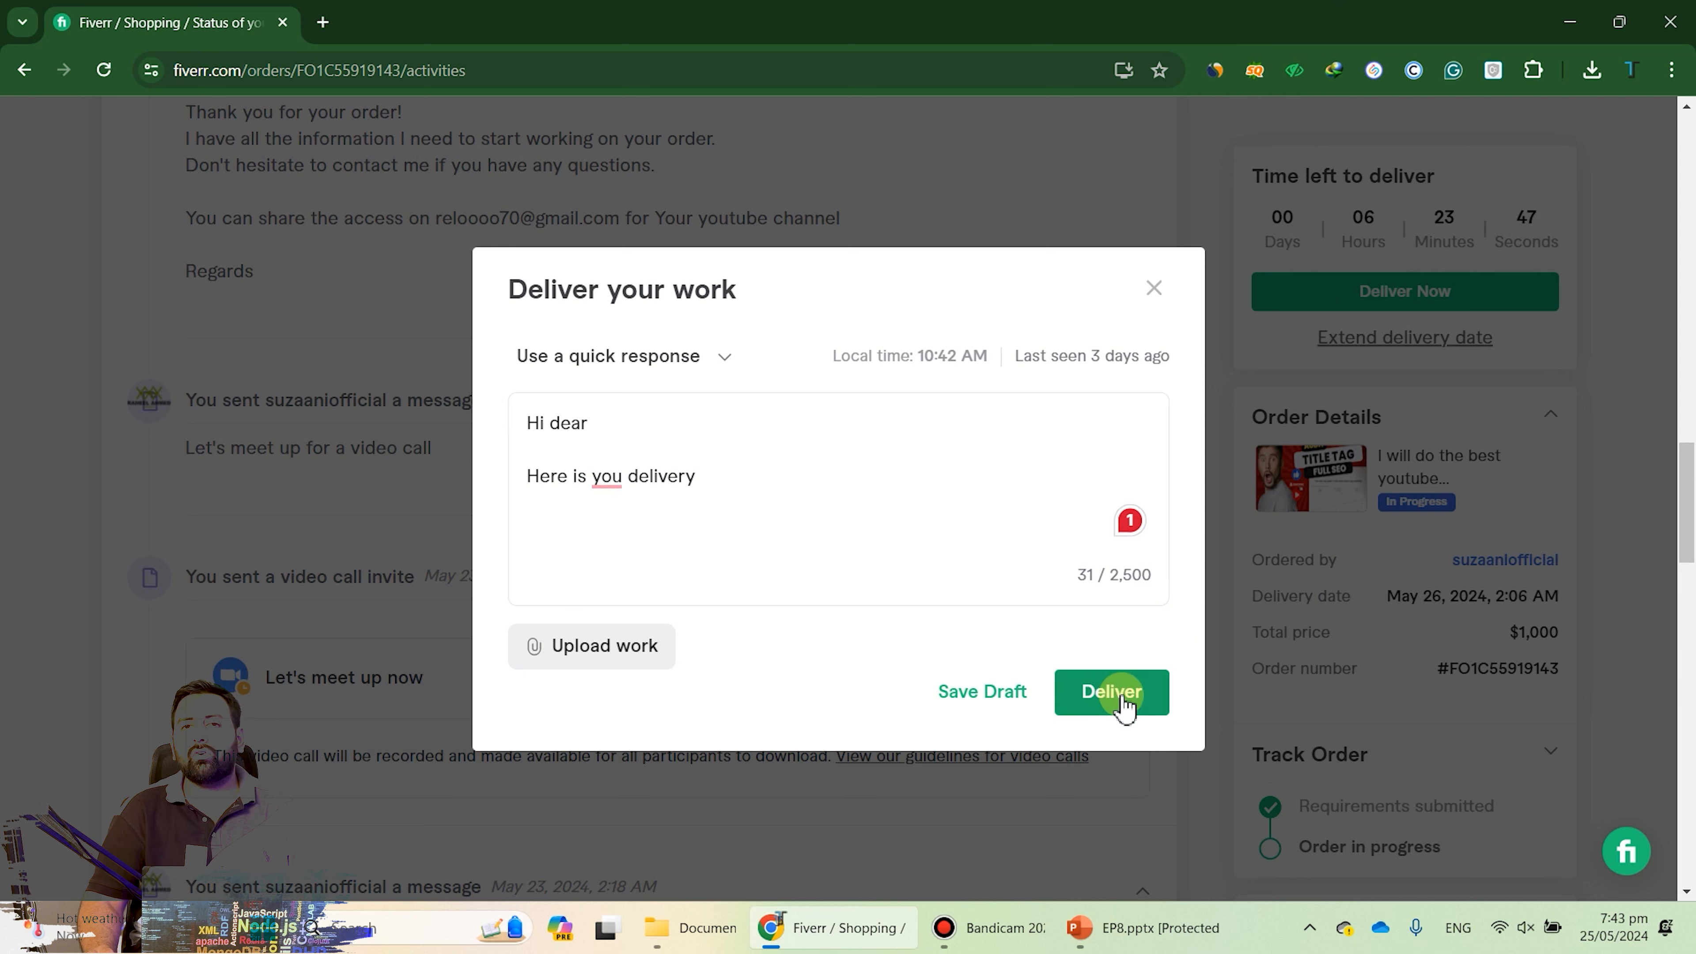
click(997, 558)
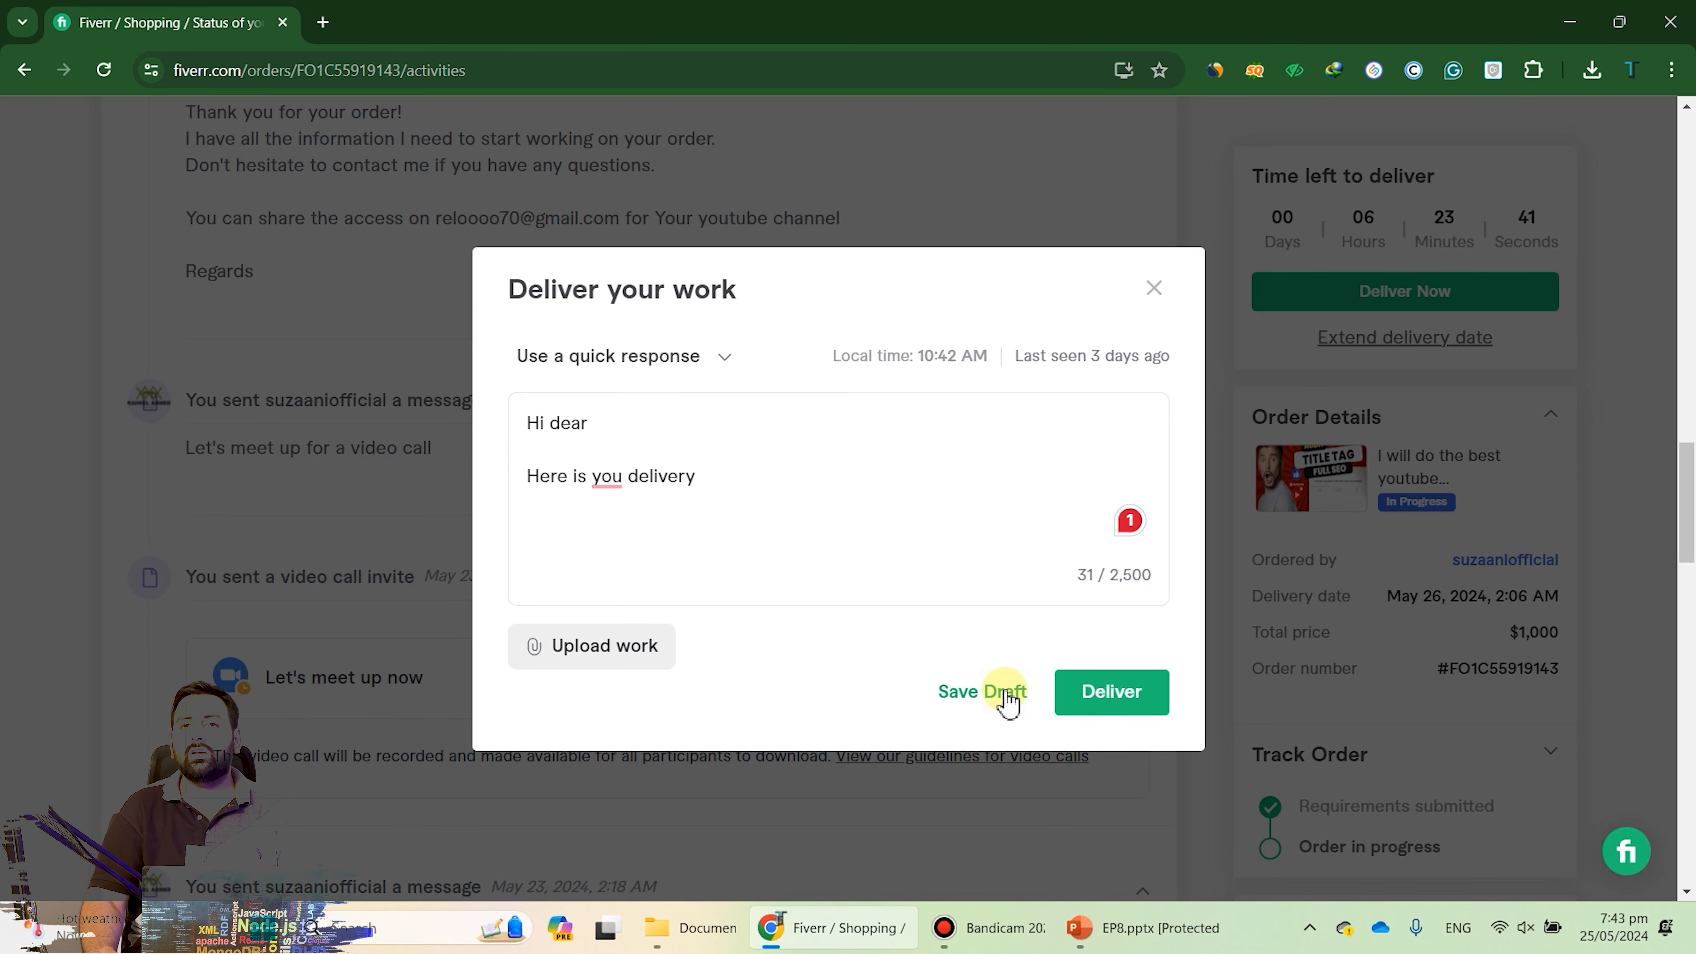
click(1154, 288)
- Look over the order's details and the buyer's submitted requirements, and return to the order's activity
scroll(828, 648, up, 8)
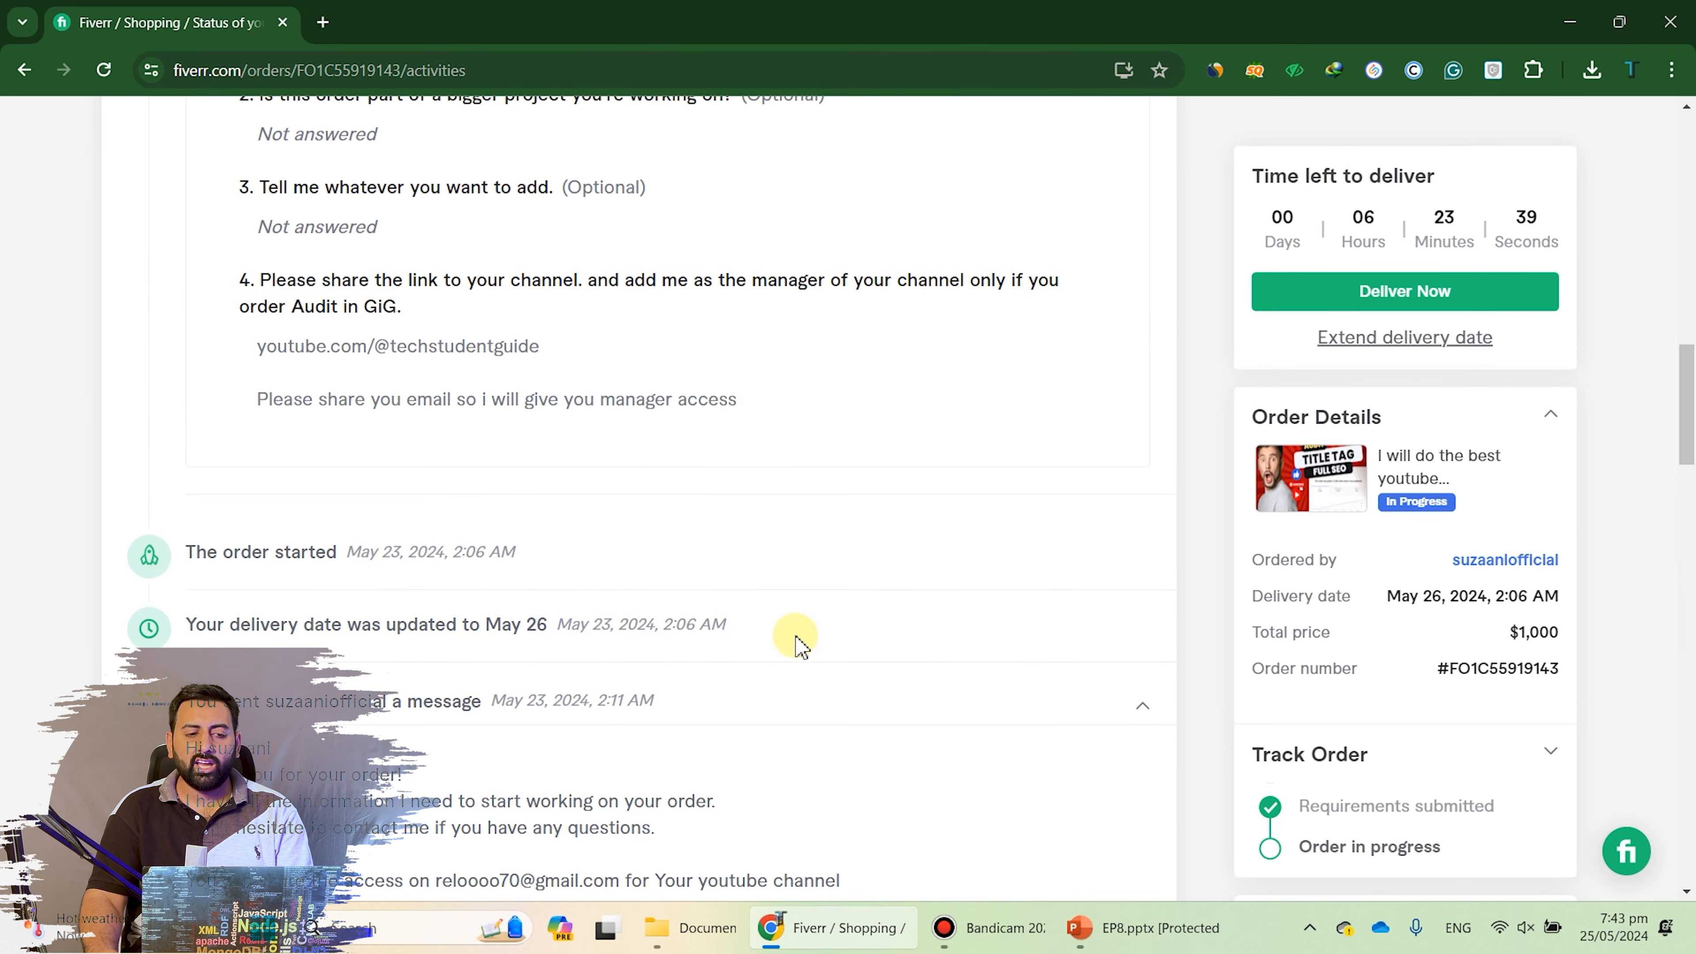
scroll(798, 645, up, 10)
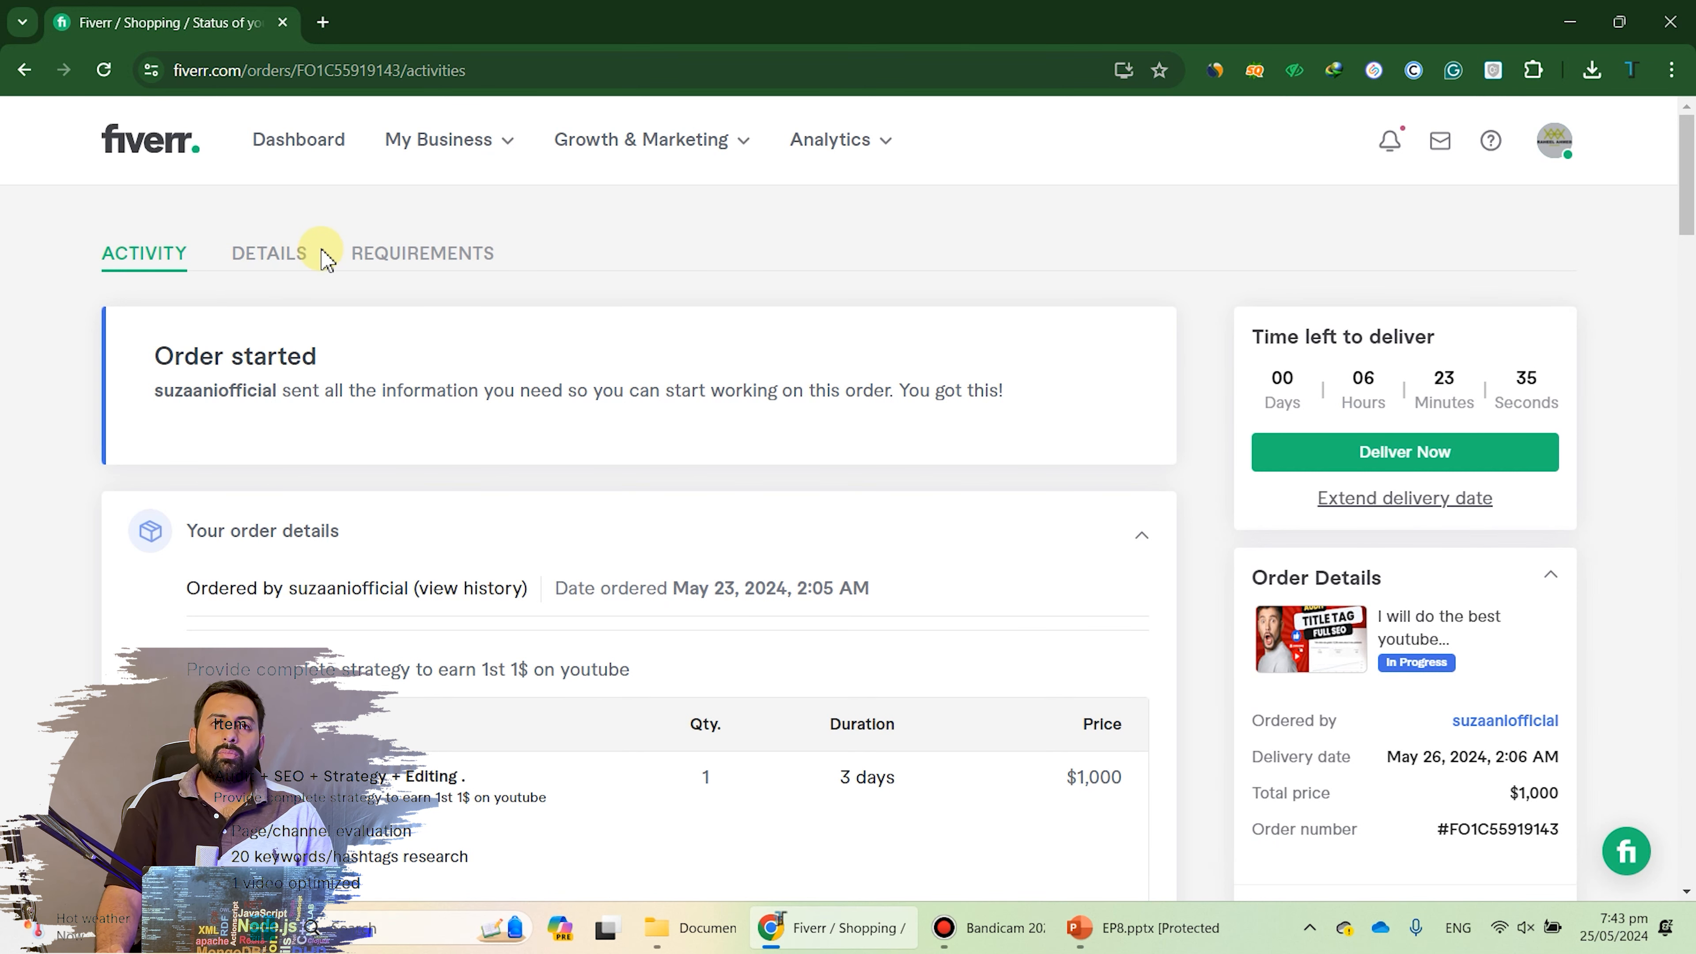
click(288, 260)
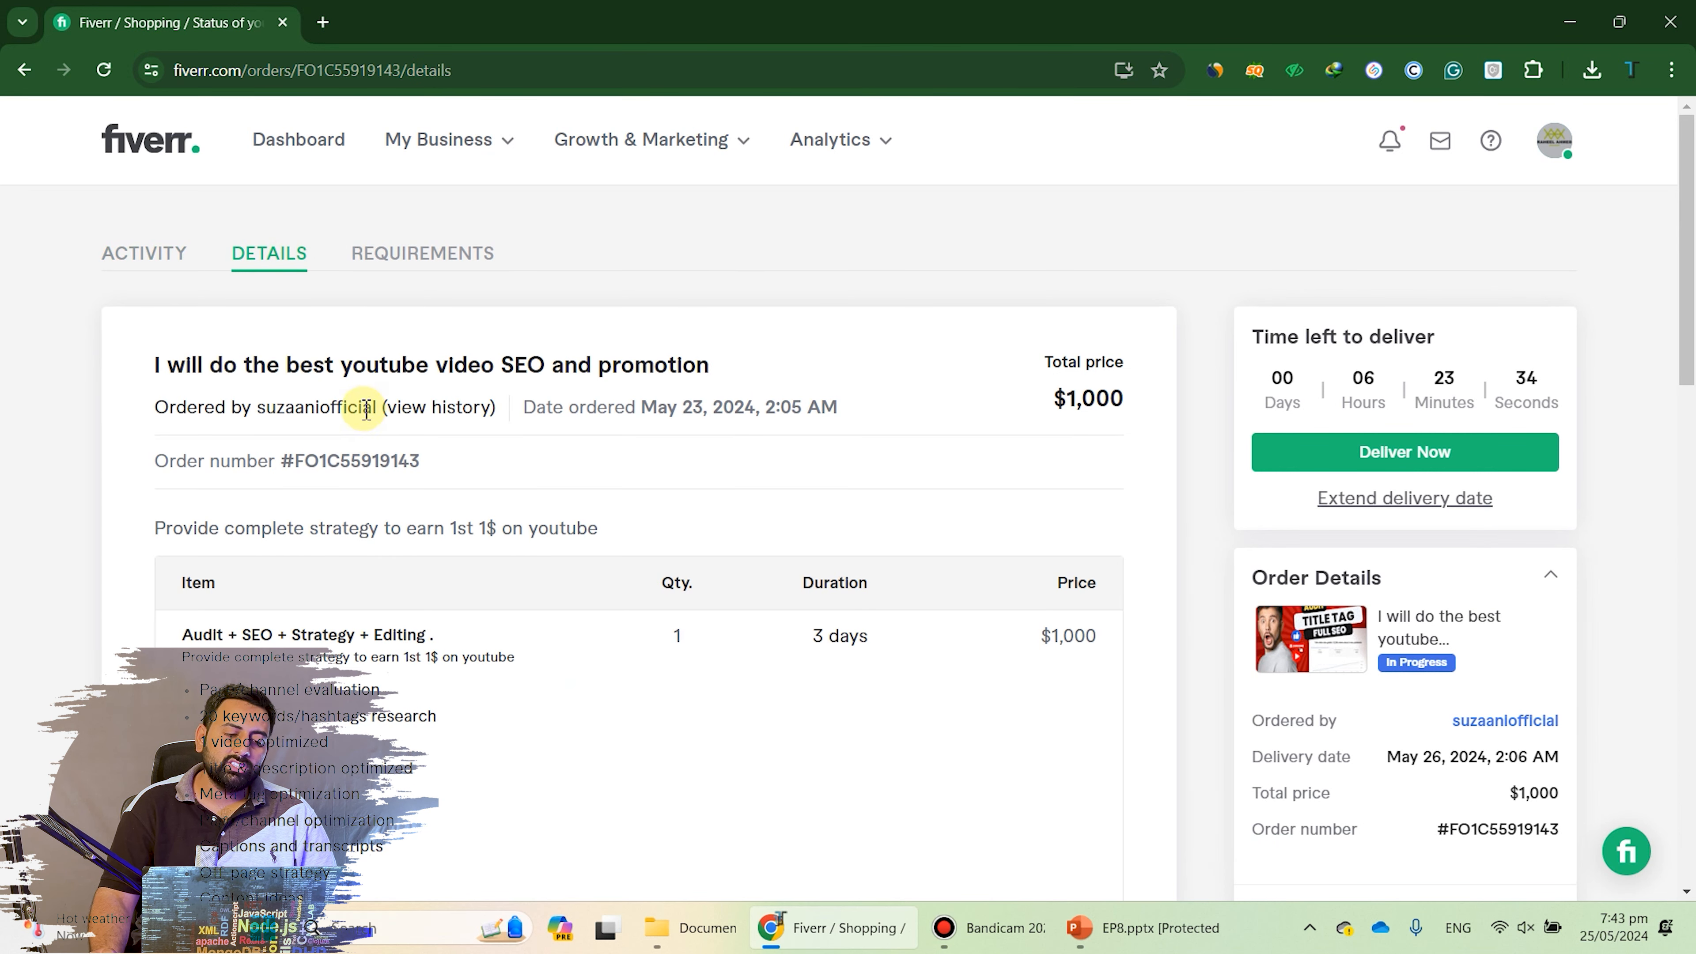
scroll(322, 543, down, 5)
scroll(323, 542, up, 5)
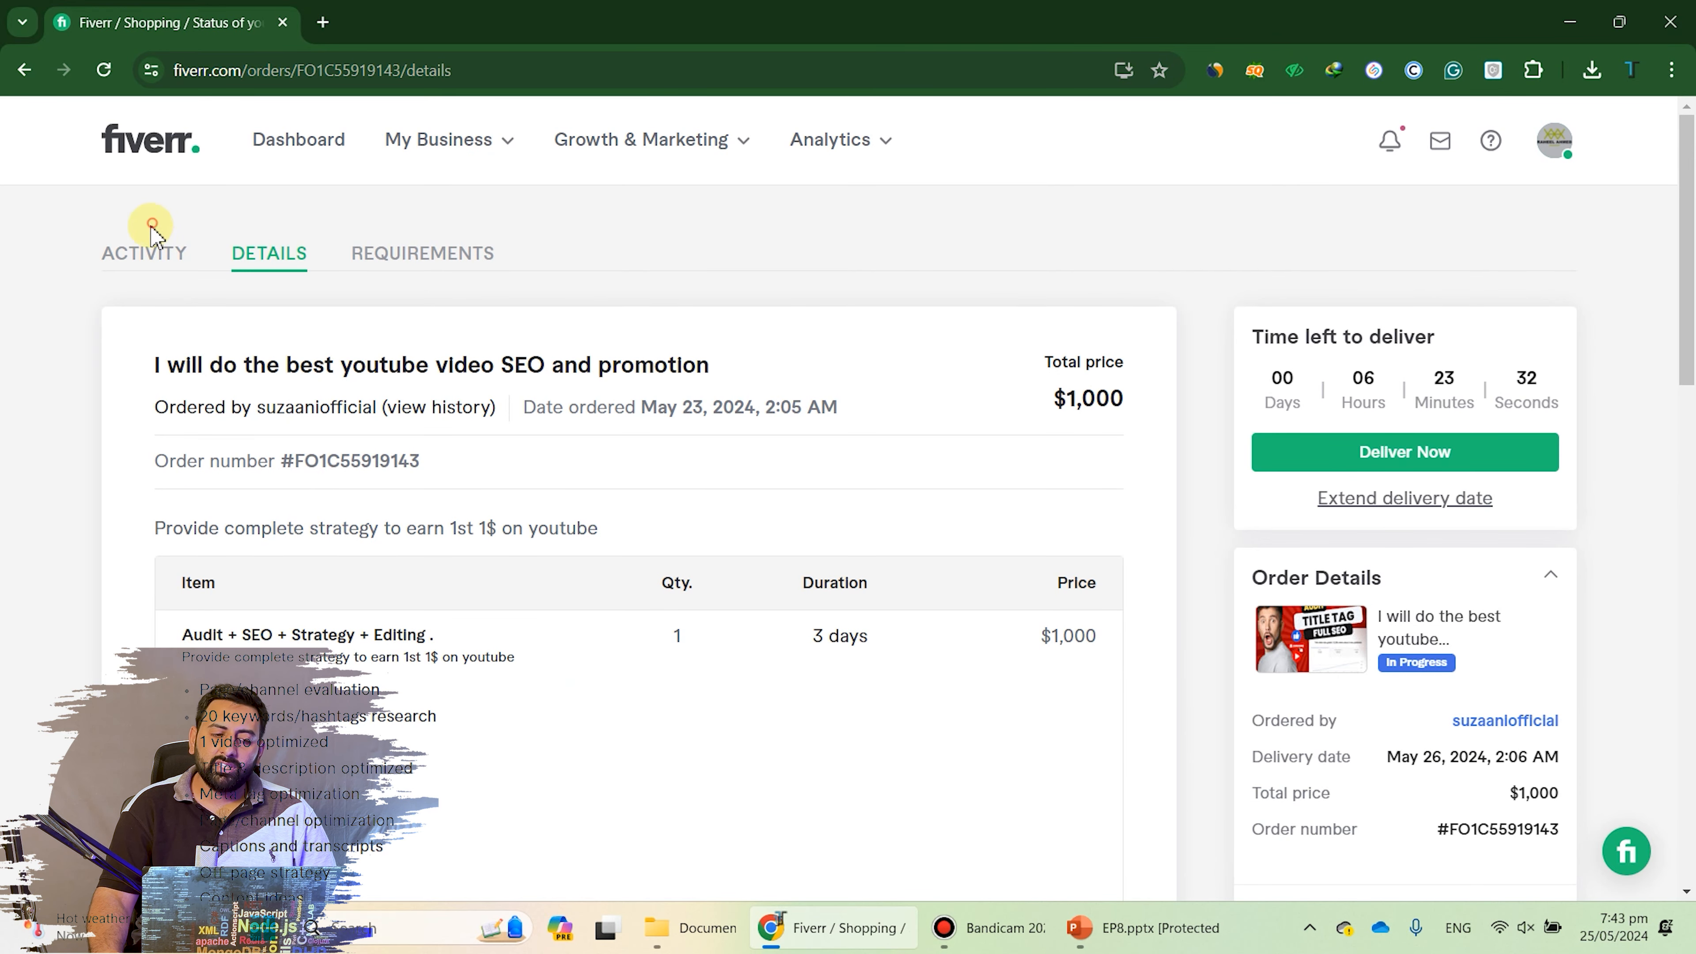
click(453, 274)
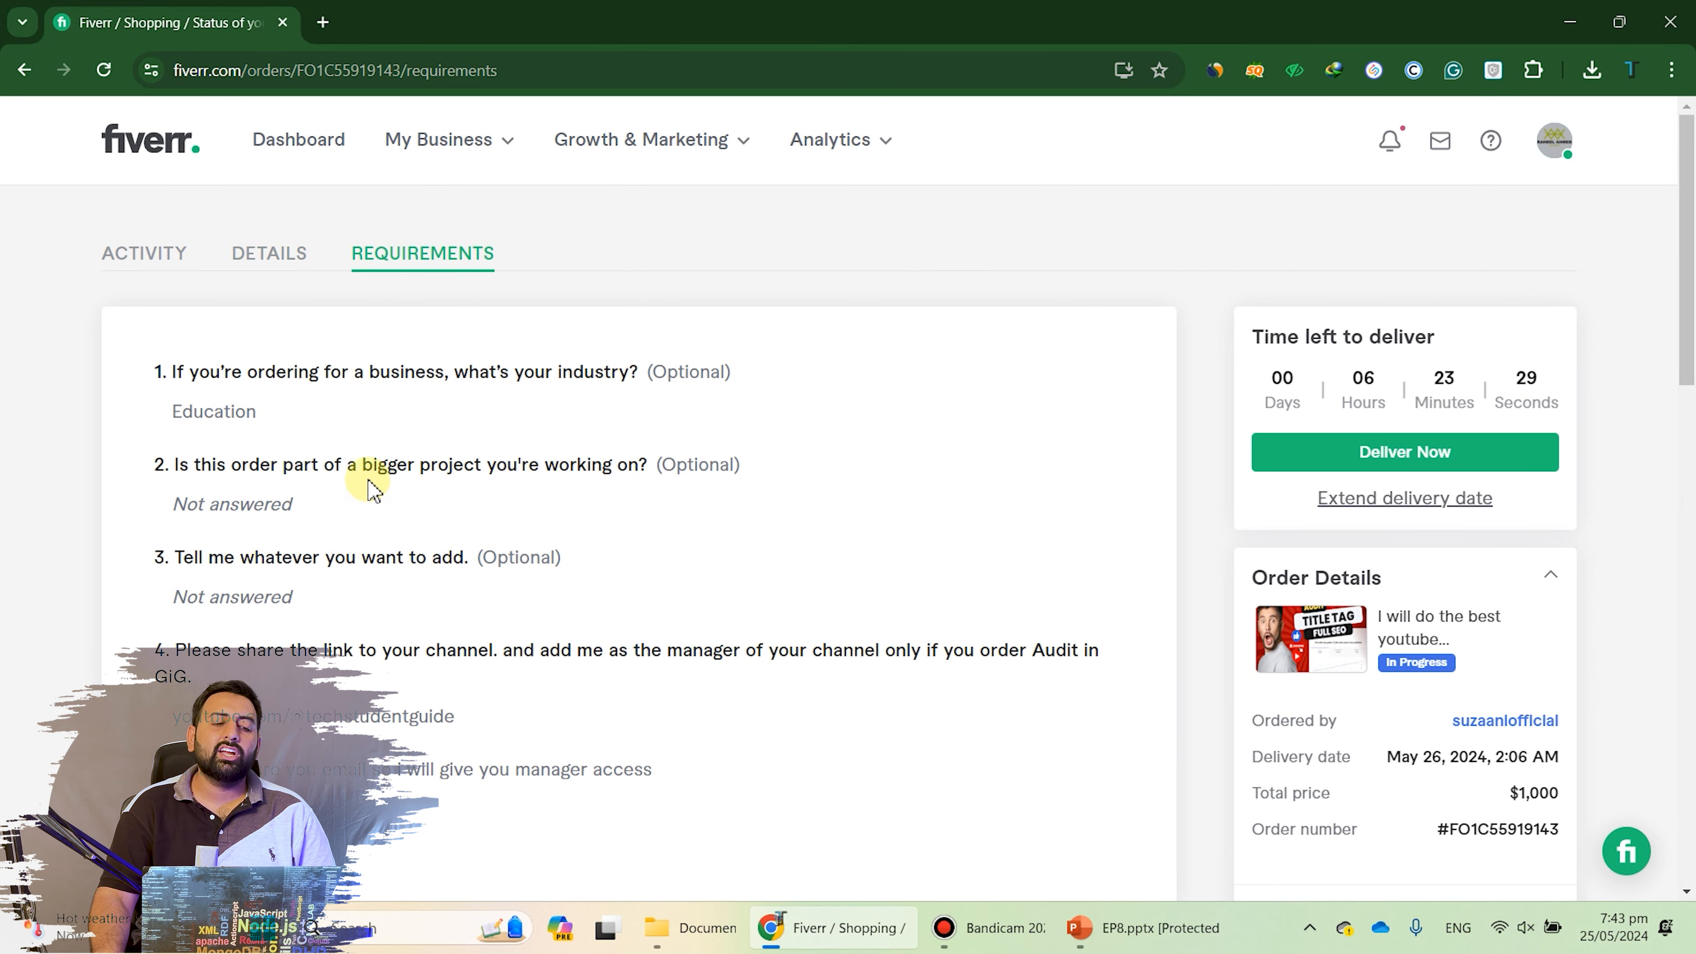
click(127, 252)
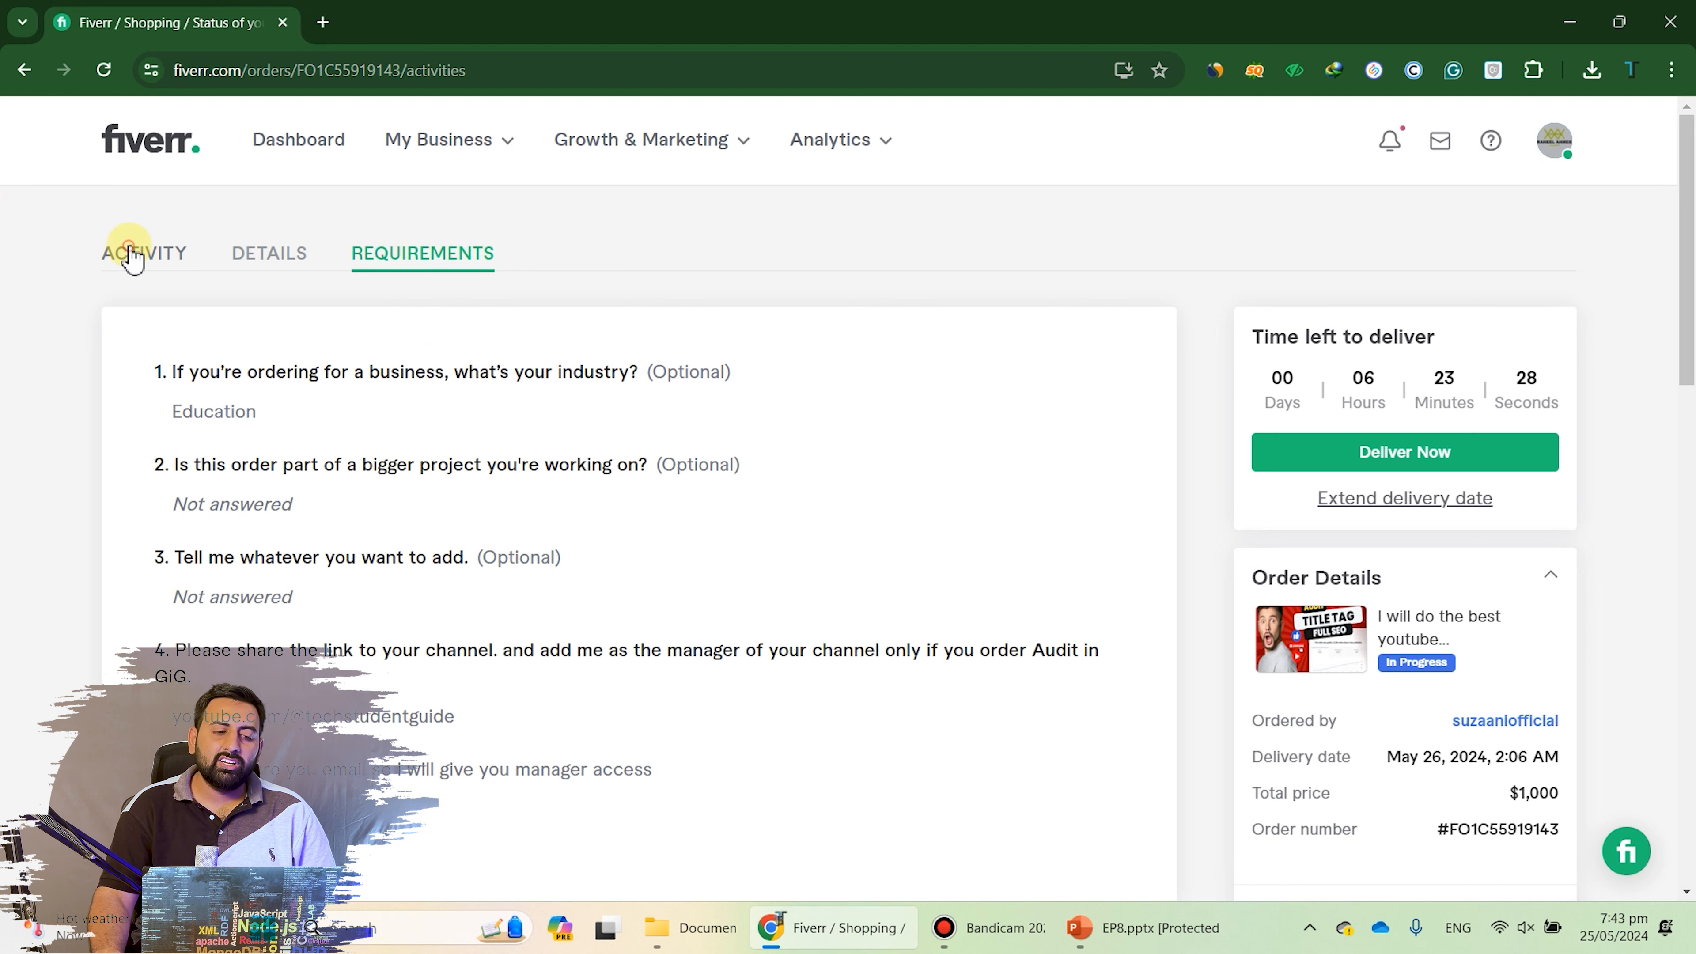